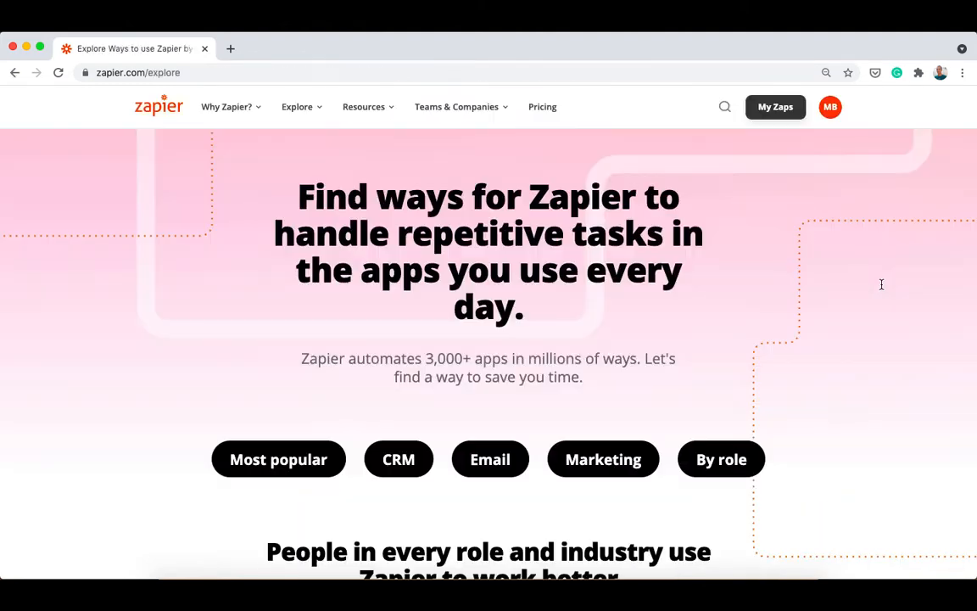
# Step: Open the Zapier source setup from the MiddleWare category when creating a new HrFlow.ai source
pyautogui.scroll(-5, 881, 284)
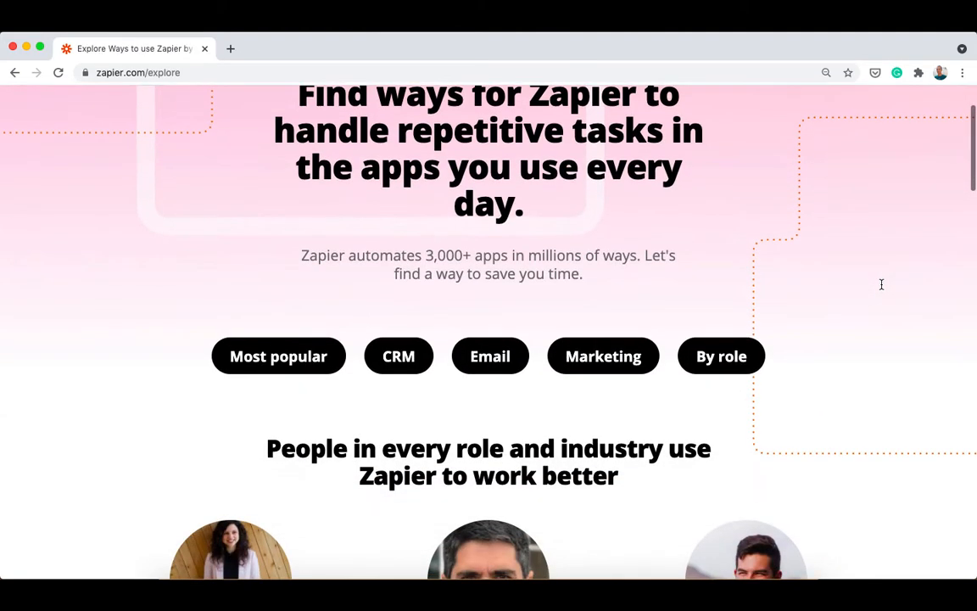
pyautogui.scroll(-10, 882, 285)
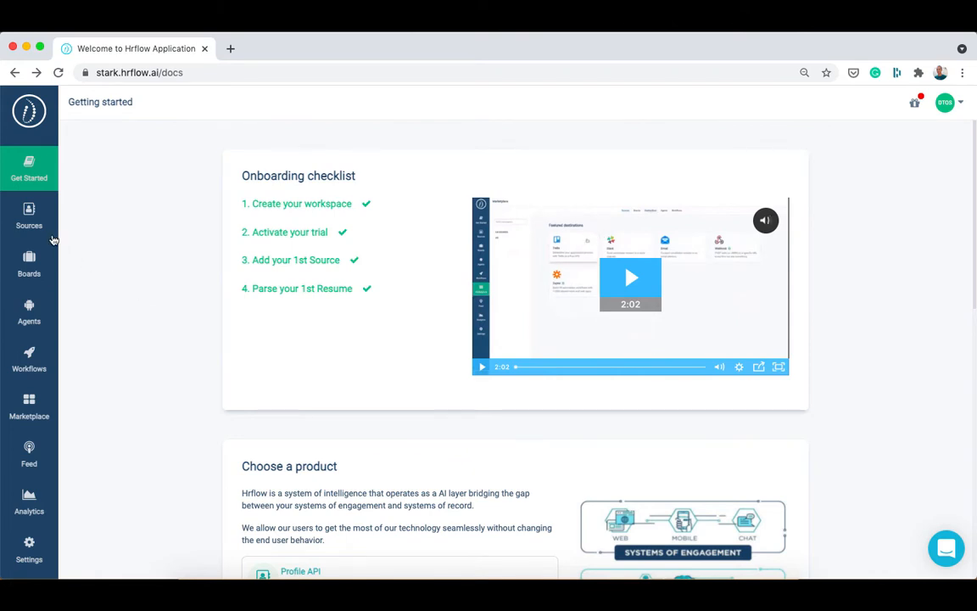
pyautogui.click(26, 224)
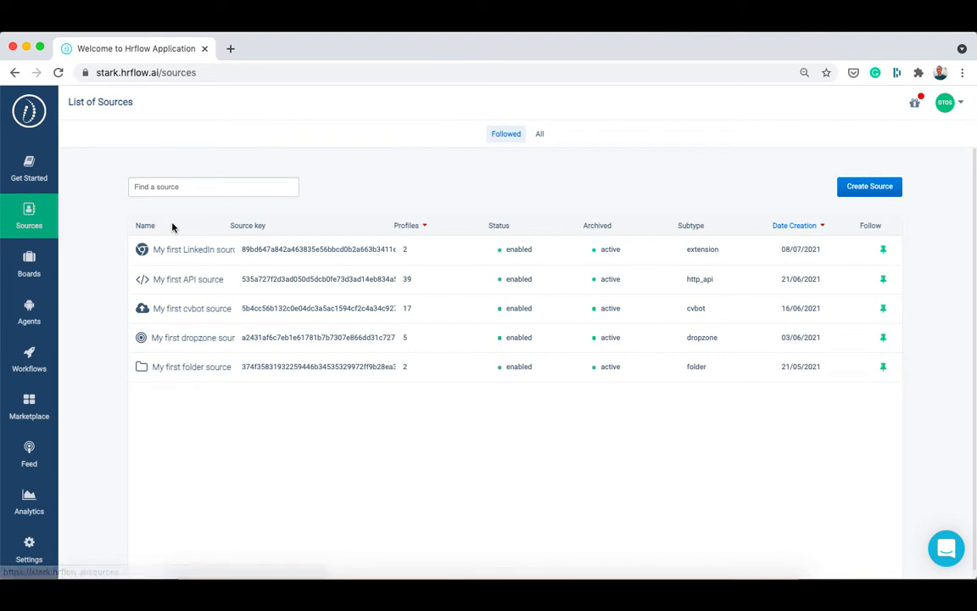
pyautogui.click(867, 188)
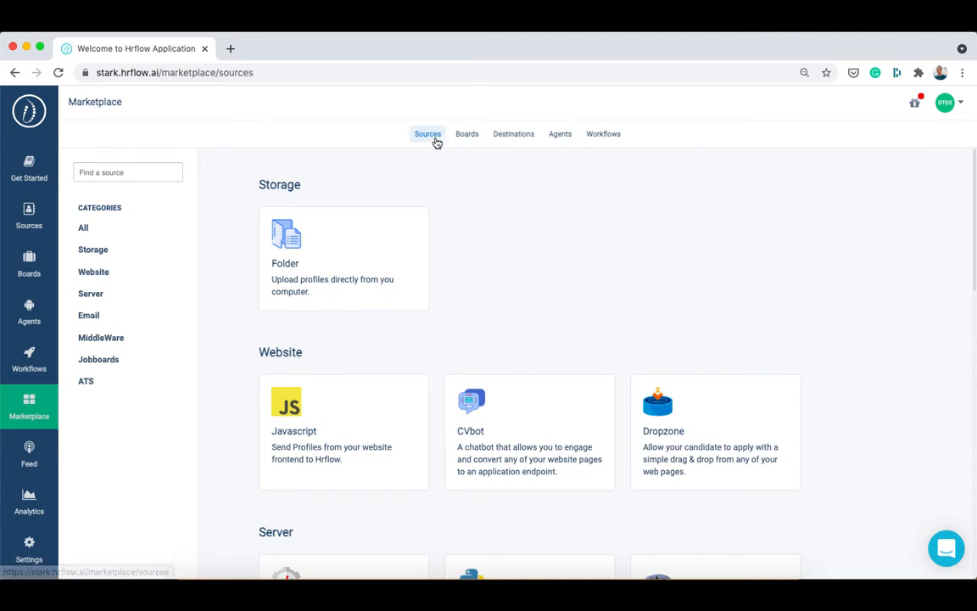
pyautogui.click(125, 344)
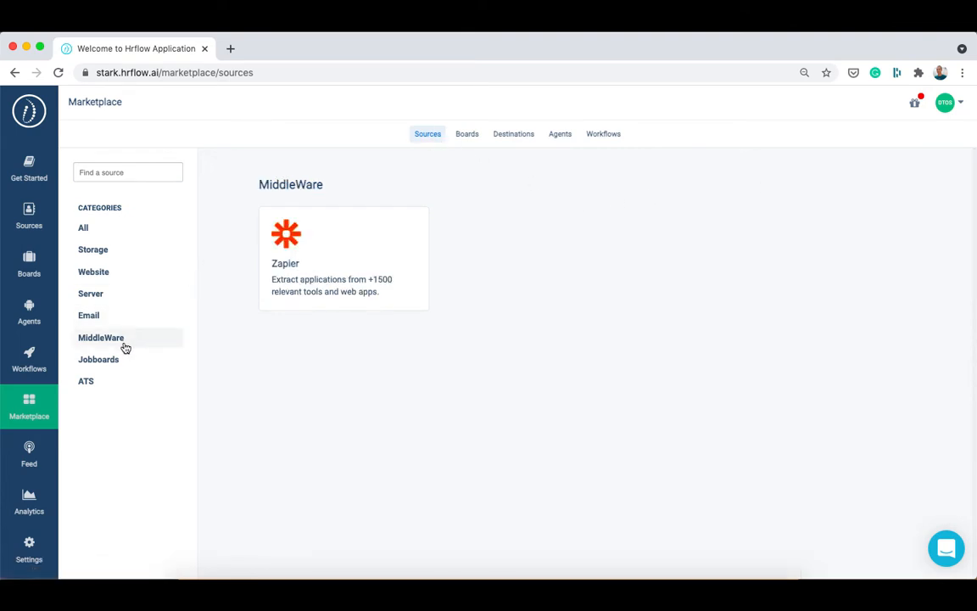
pyautogui.click(327, 307)
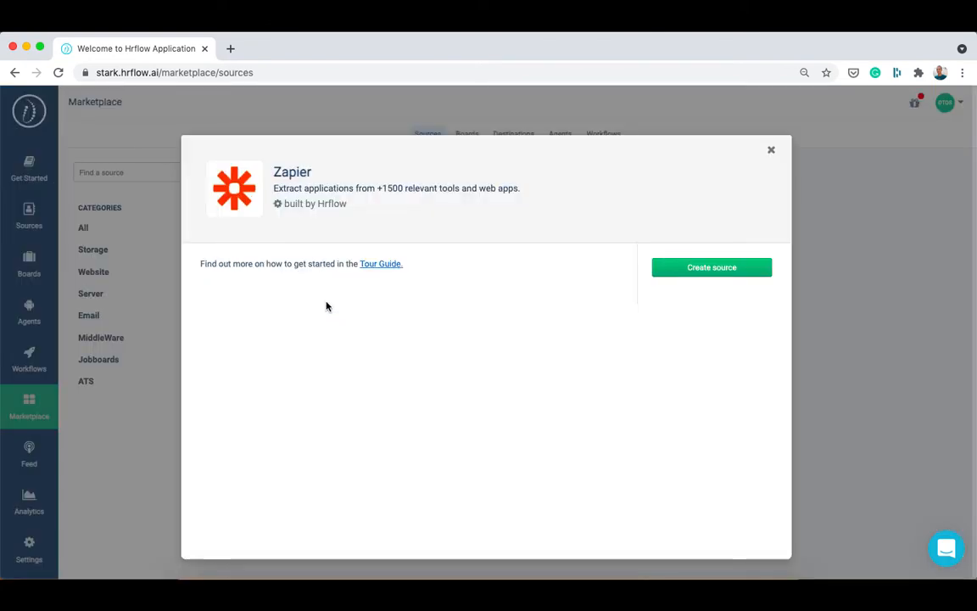
pyautogui.click(719, 269)
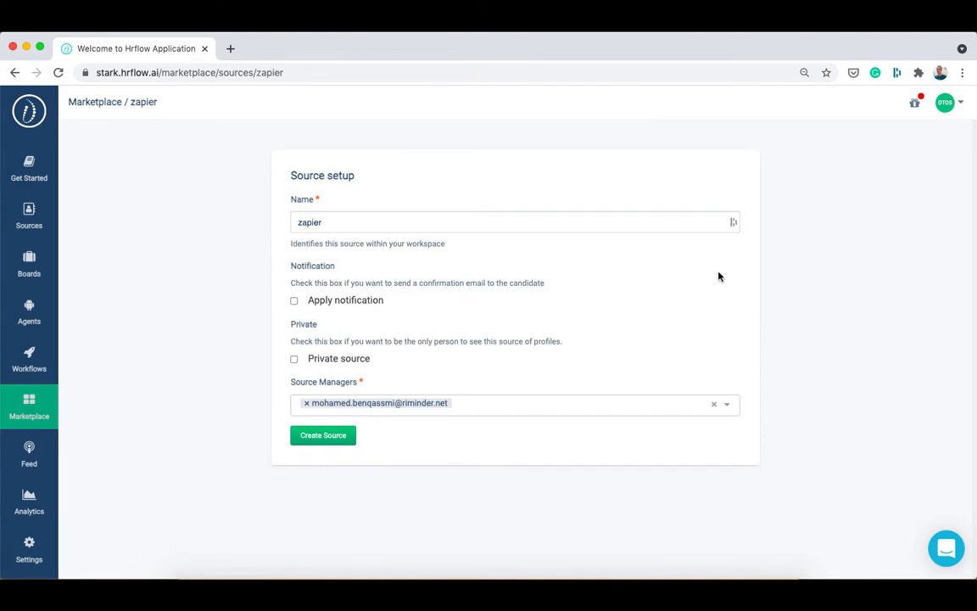
# Step: Name the source 'My first Zapier source', add a second source manager, and create it
pyautogui.doubleClick(587, 220)
pyautogui.write('My first Zapier source')
pyautogui.click(499, 401)
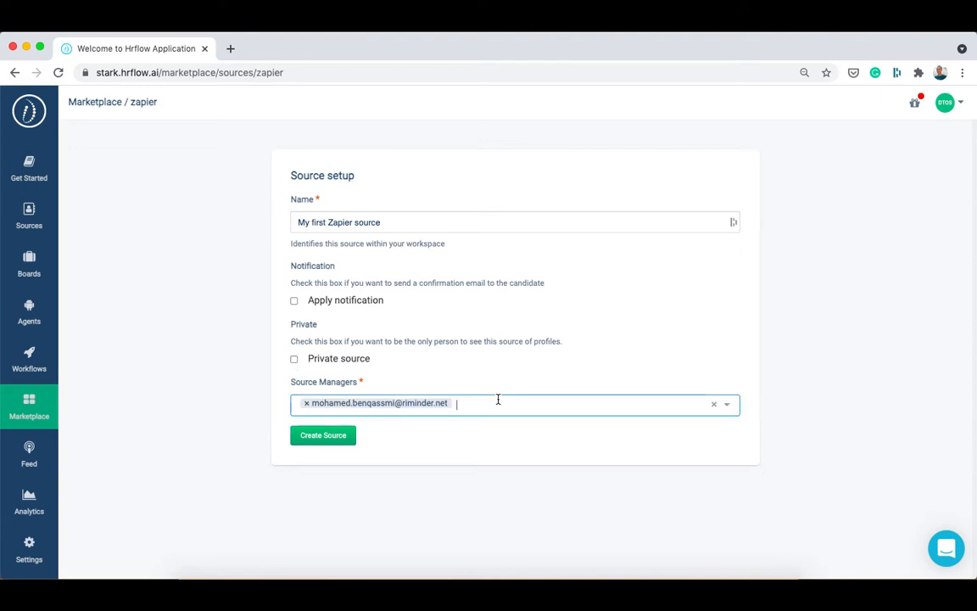
pyautogui.write('mou')
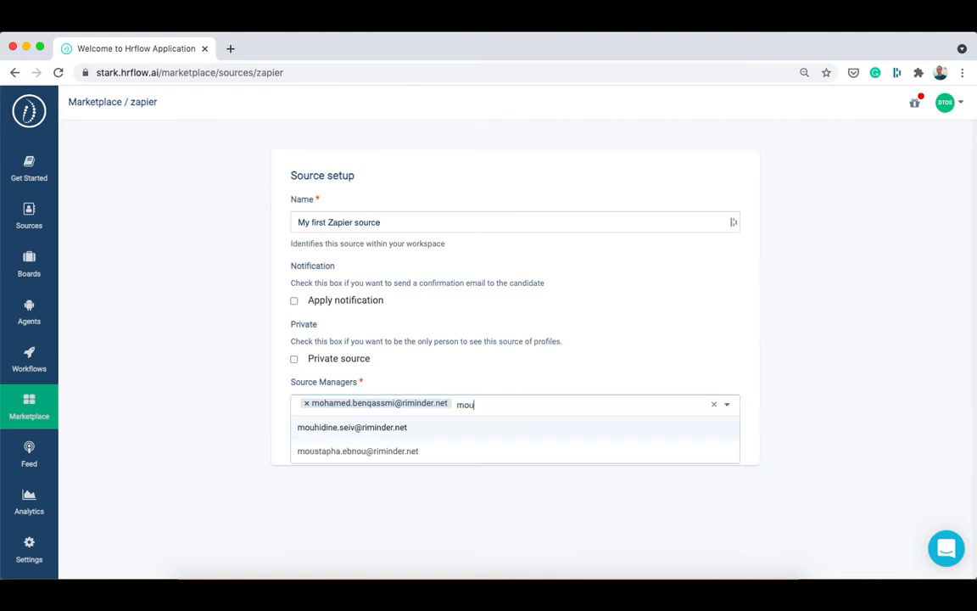
pyautogui.click(474, 427)
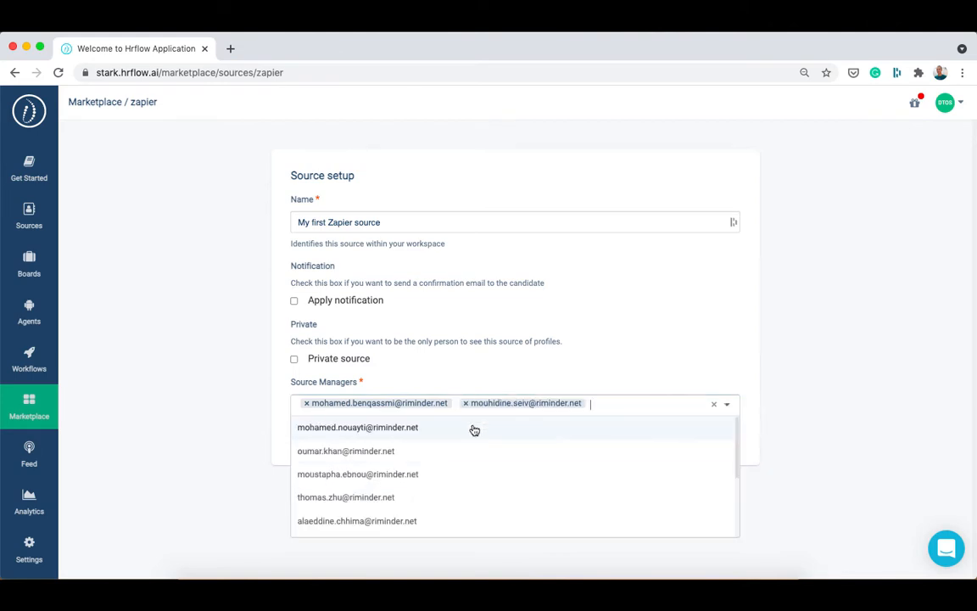
pyautogui.click(212, 424)
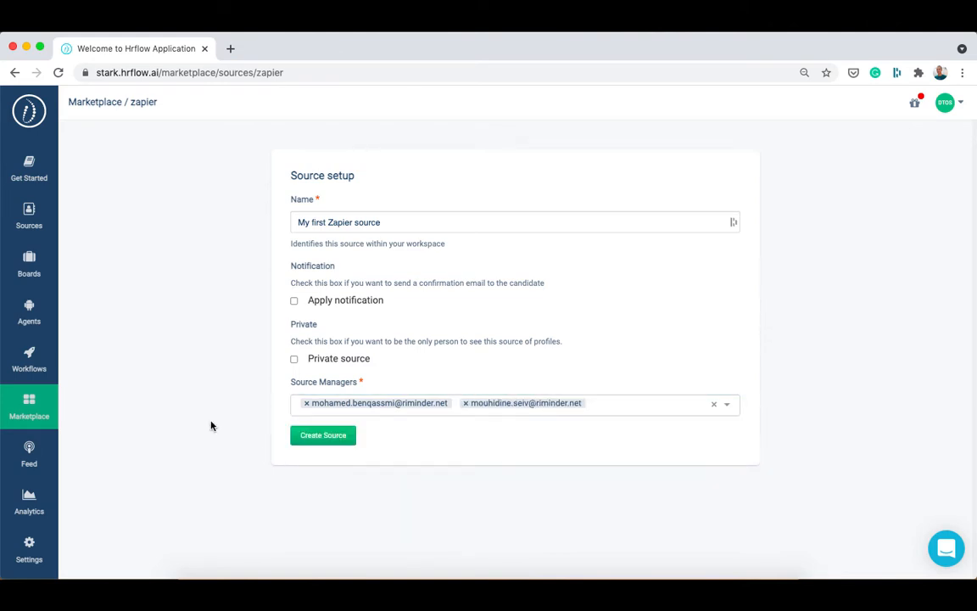
pyautogui.click(313, 437)
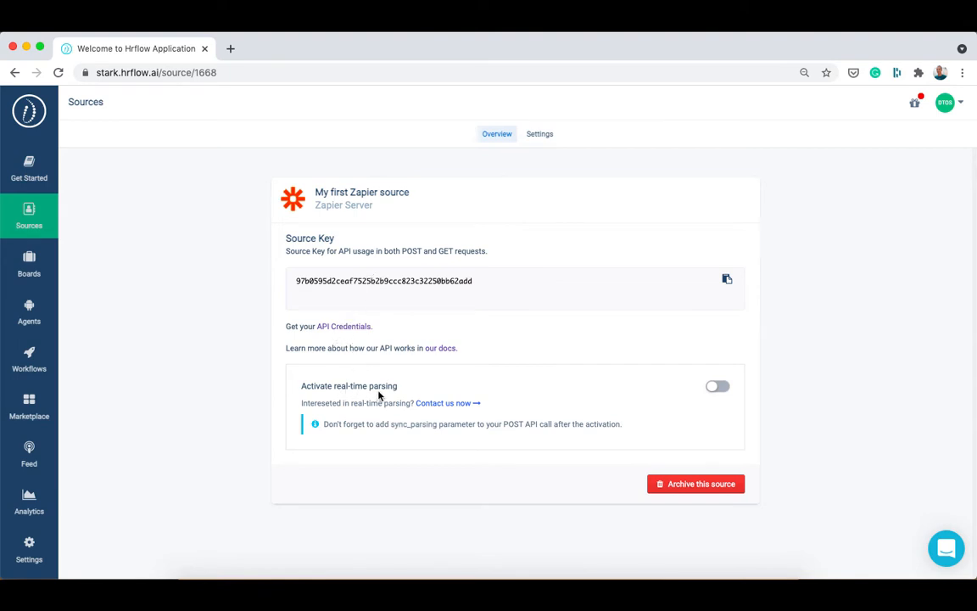
# Step: Send support a request to activate sync parsing for the source, including its source key
pyautogui.click(434, 404)
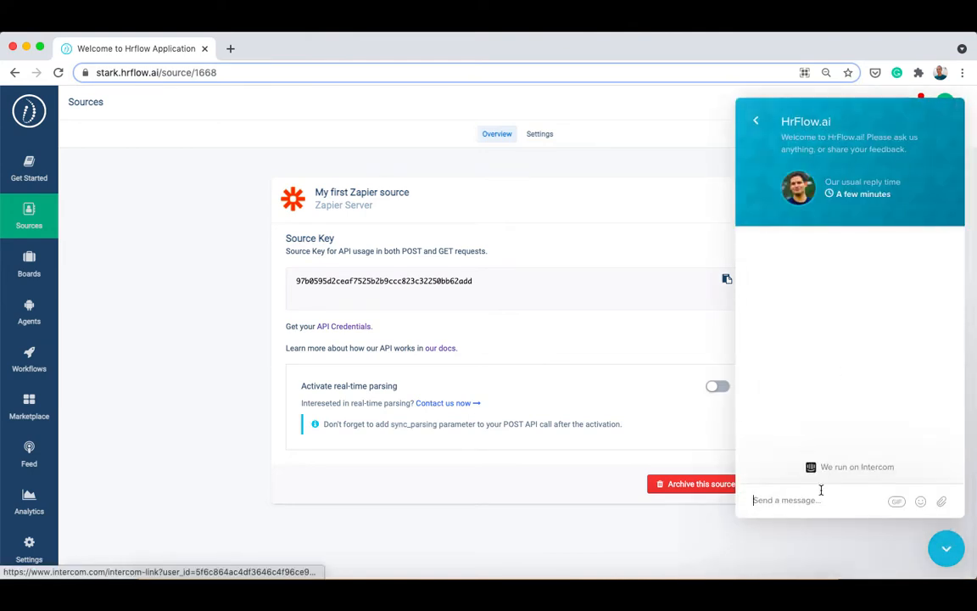
pyautogui.write('I want to activate s')
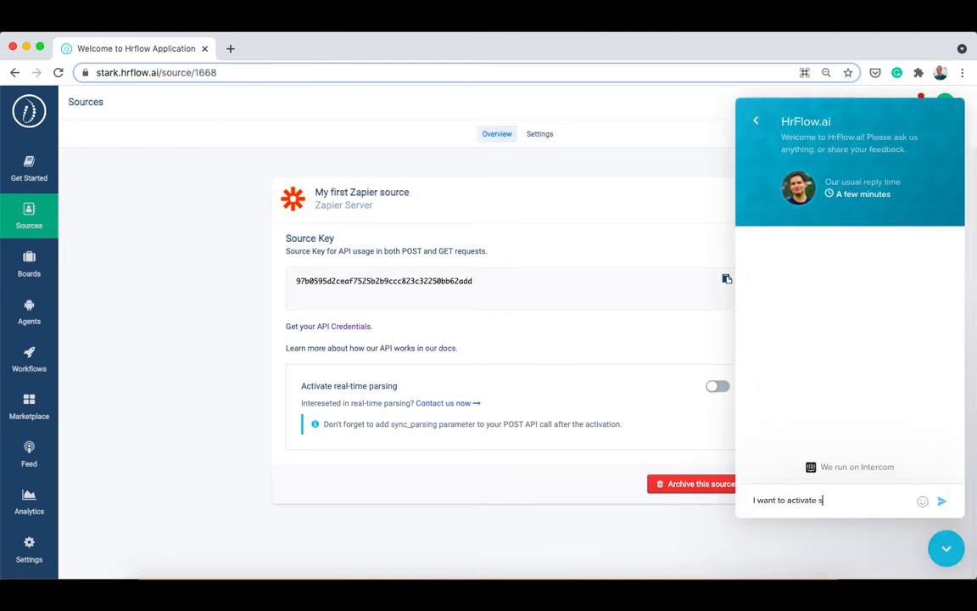
pyautogui.write('ync parsing for my sour')
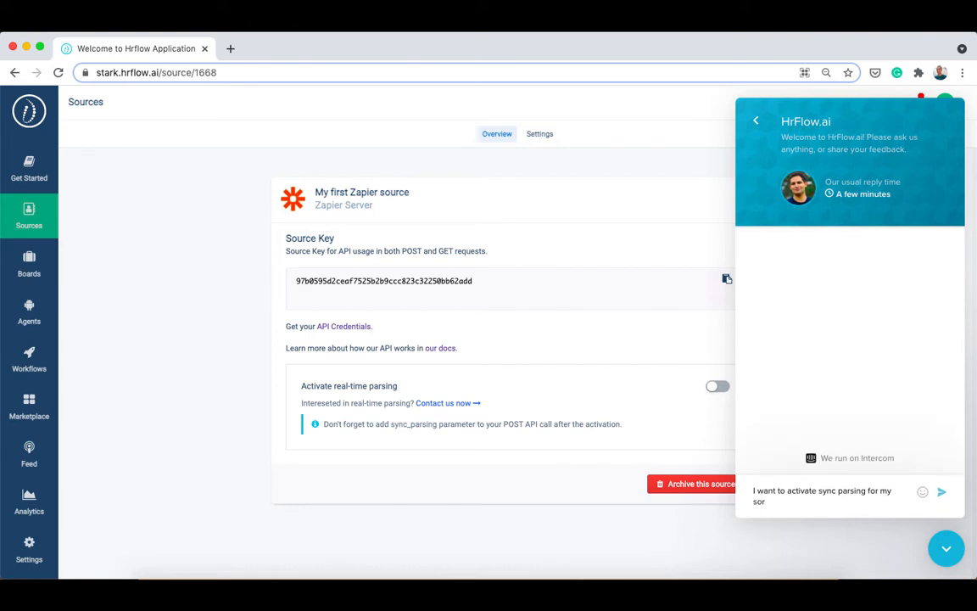
pyautogui.write('ce:')
pyautogui.hotkey('shift', 'Return')
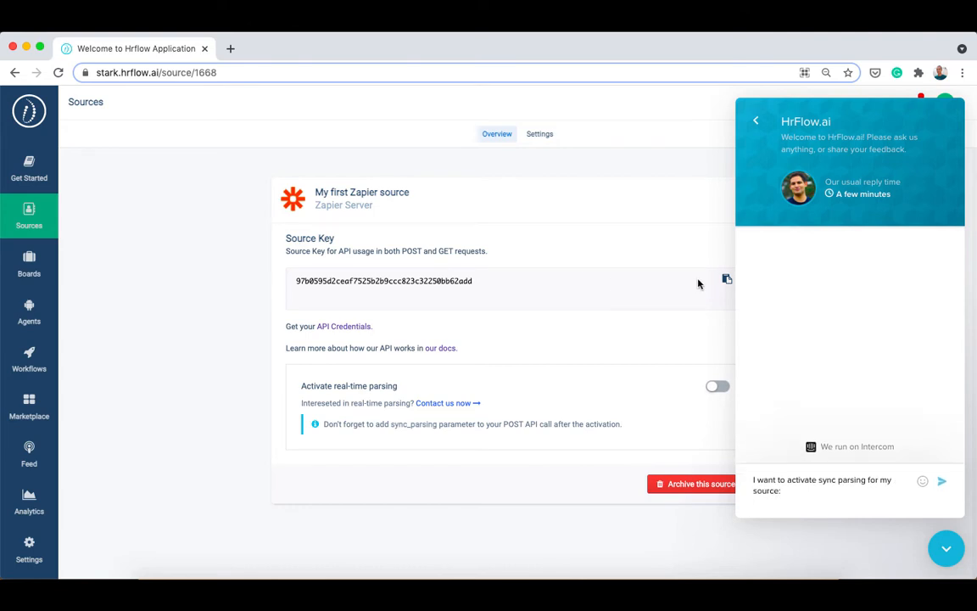
pyautogui.click(726, 279)
pyautogui.click(786, 506)
pyautogui.press('super+v')
pyautogui.press('Return')
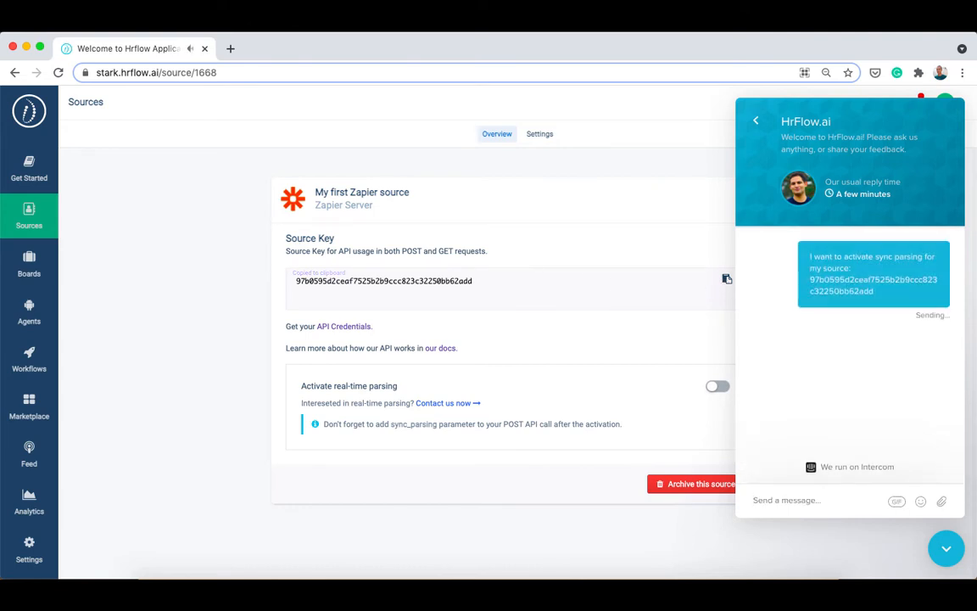
pyautogui.click(947, 549)
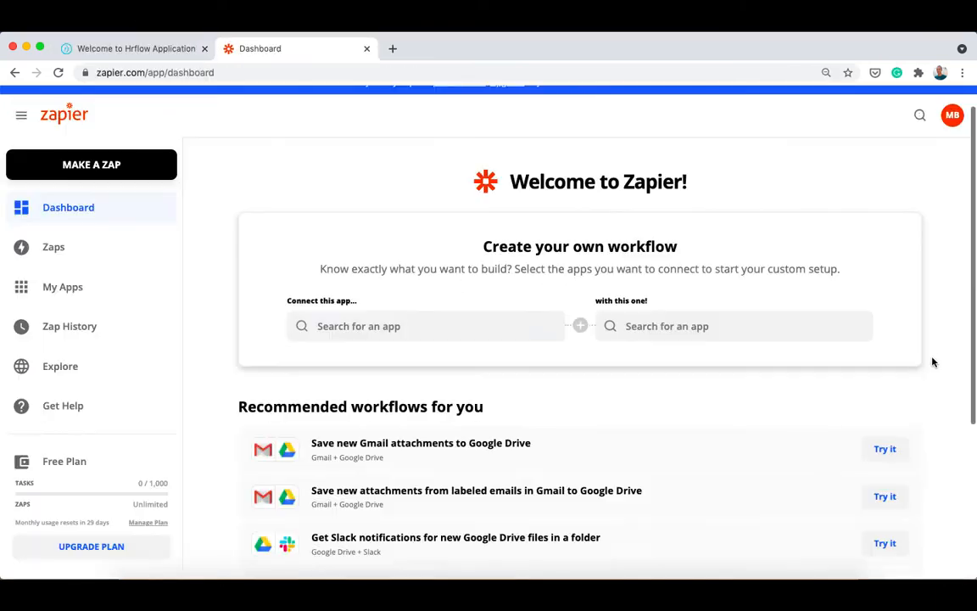
# Step: Search Zapier apps for 'hrflow' and open the HrFlow.ai integrations page
pyautogui.click(919, 107)
pyautogui.write('hrfl')
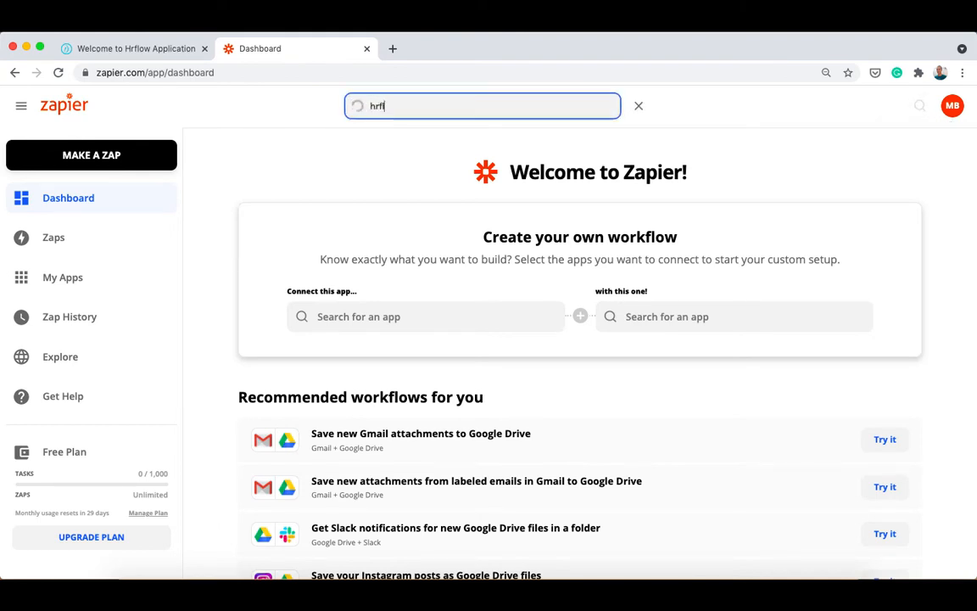
pyautogui.write('ow')
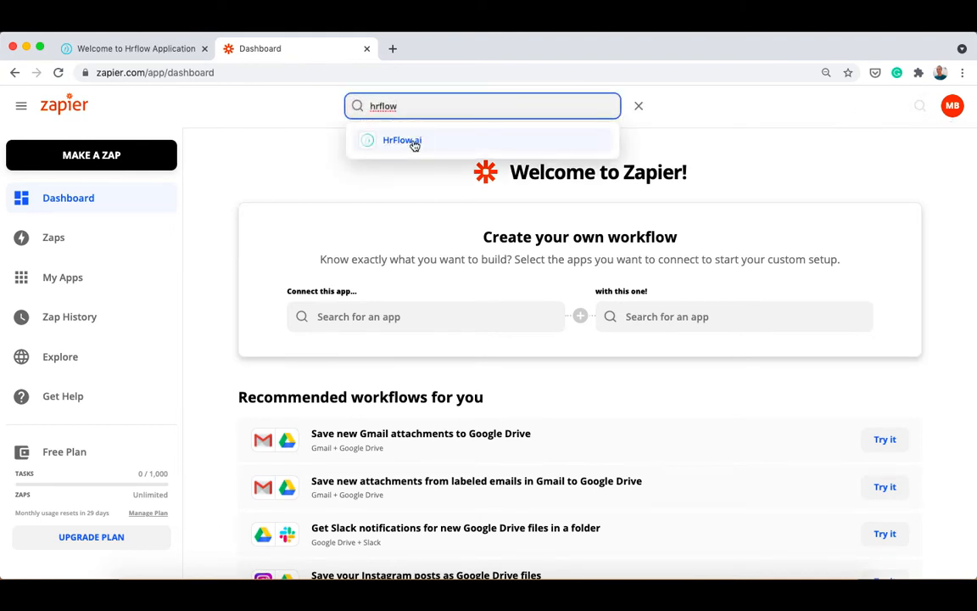
pyautogui.click(406, 142)
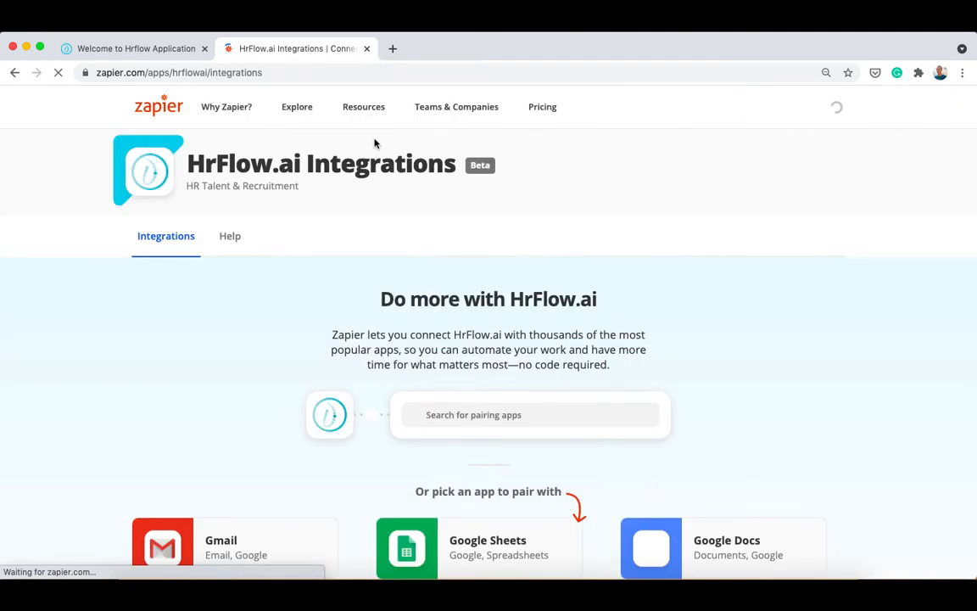
# Step: Start a Zap from the Google Drive new-file-to-HrFlow.ai profile workflow template
pyautogui.scroll(-4, 212, 345)
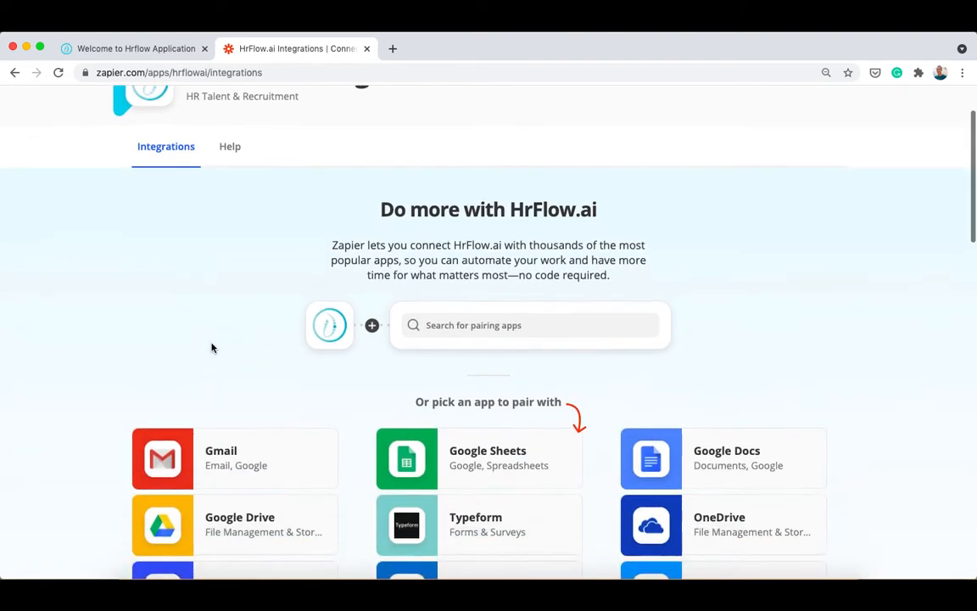
pyautogui.scroll(-10, 255, 399)
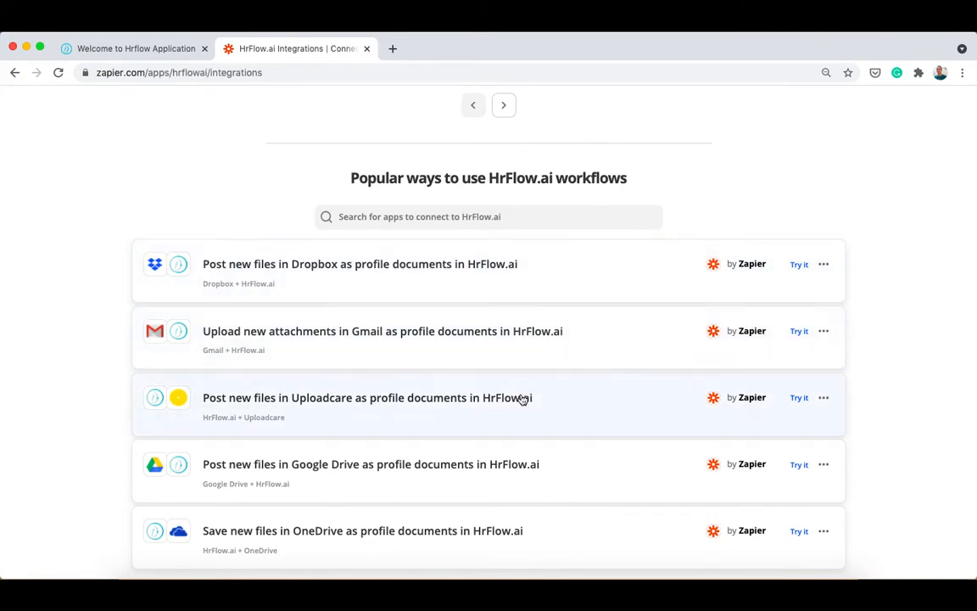
pyautogui.click(414, 469)
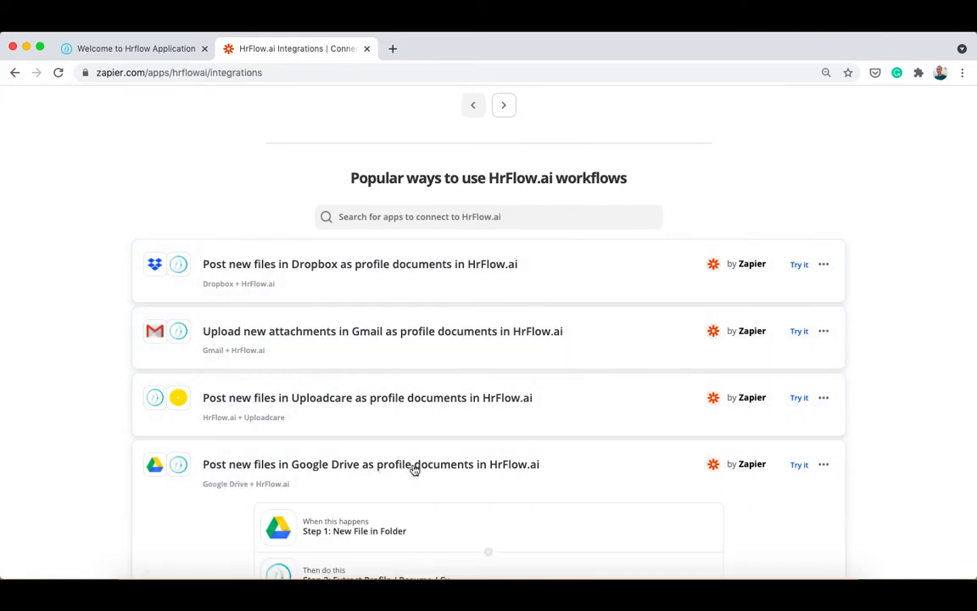
pyautogui.scroll(-3, 414, 469)
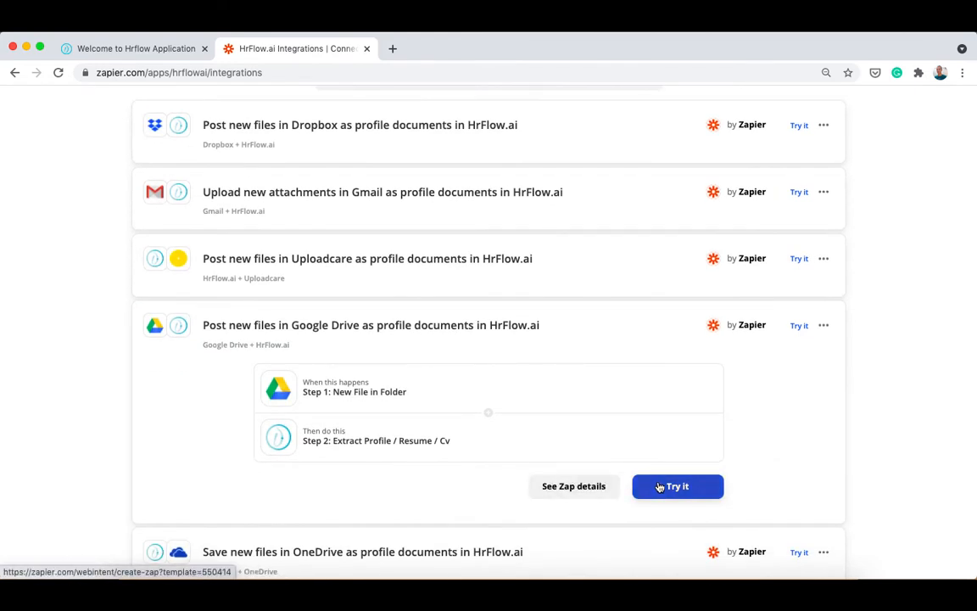
pyautogui.click(660, 487)
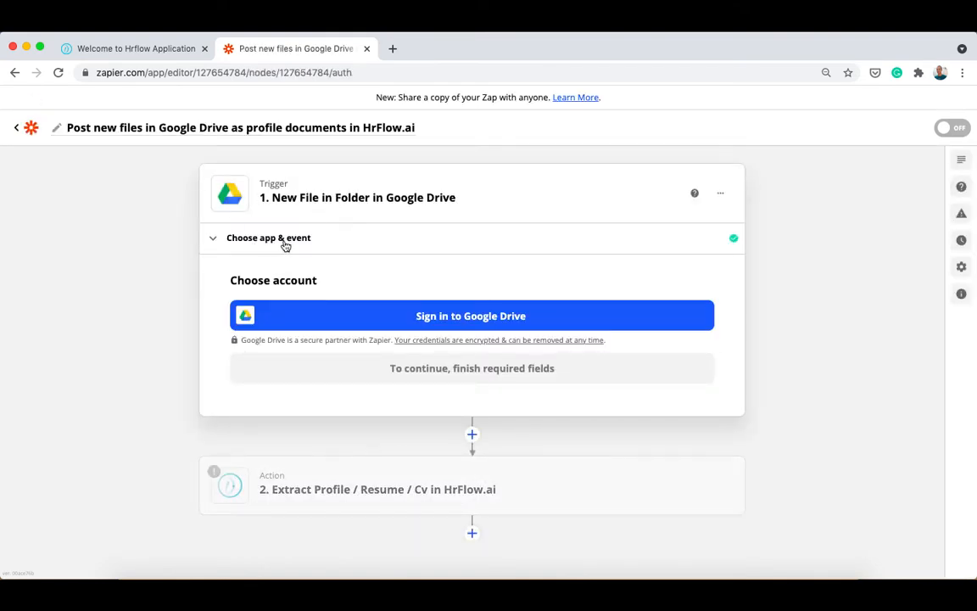
# Step: Connect Google Drive and set the trigger to watch Zapier Resumes in My Google Drive
pyautogui.click(363, 319)
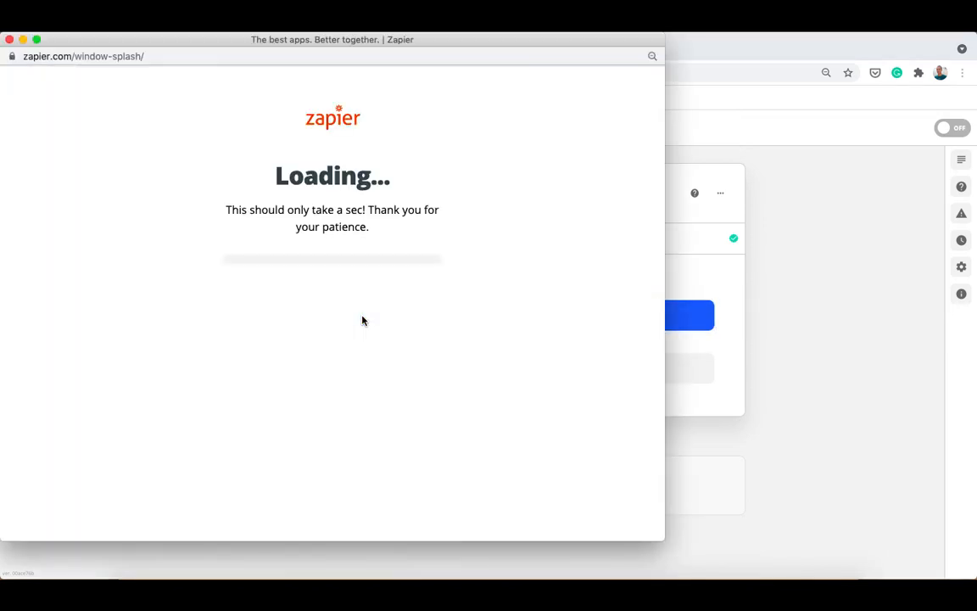
pyautogui.click(423, 482)
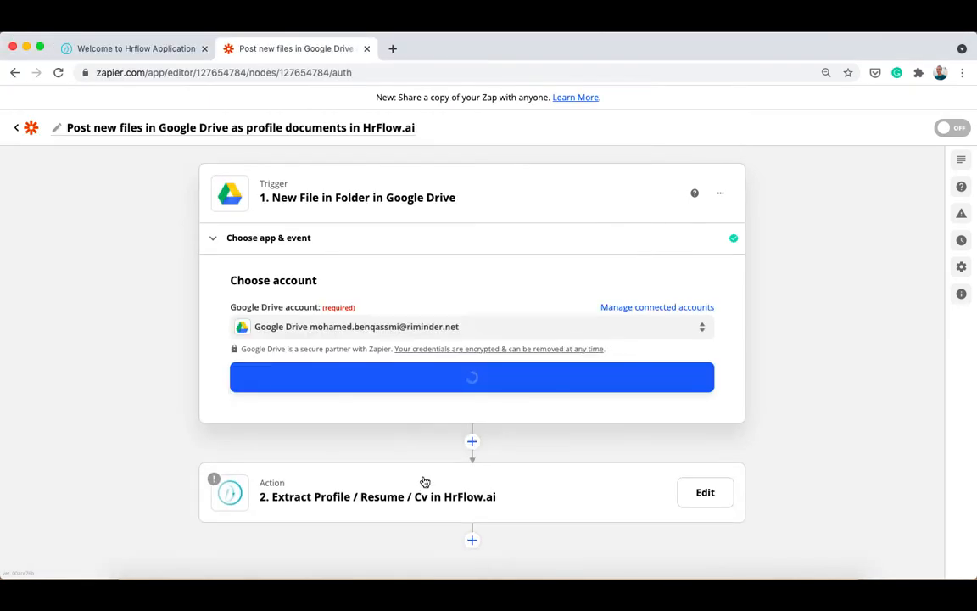
pyautogui.click(421, 386)
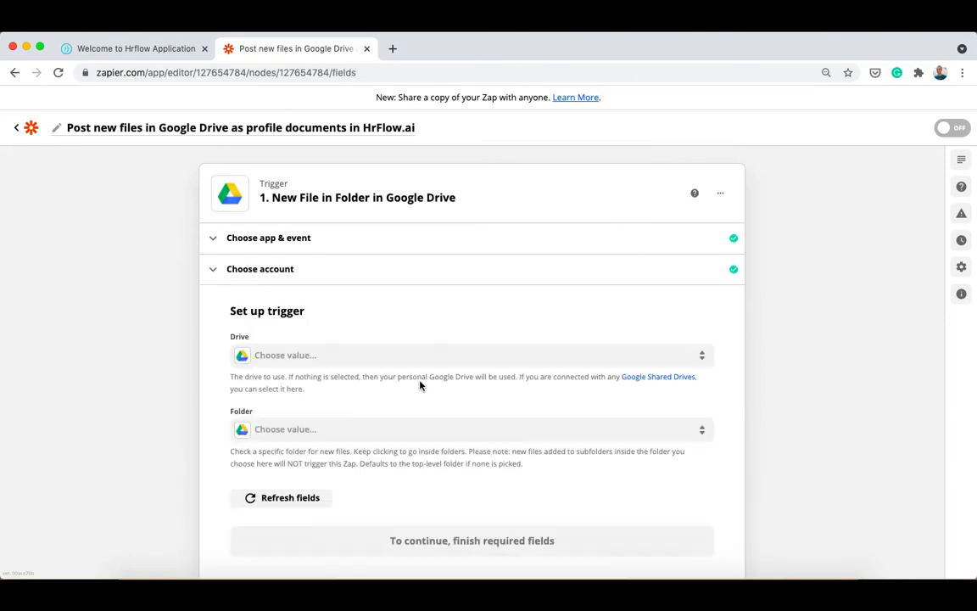
pyautogui.click(313, 244)
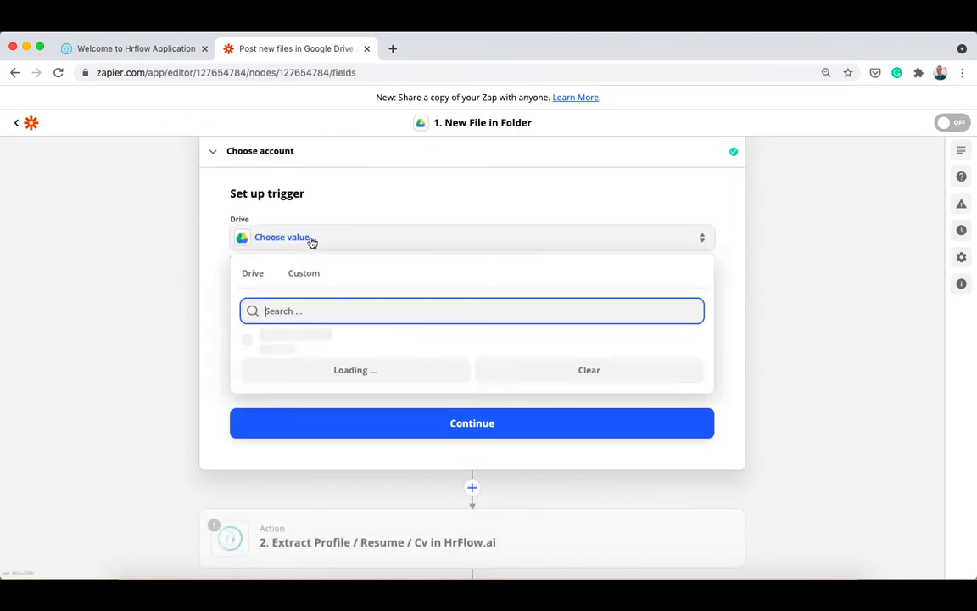
pyautogui.click(307, 338)
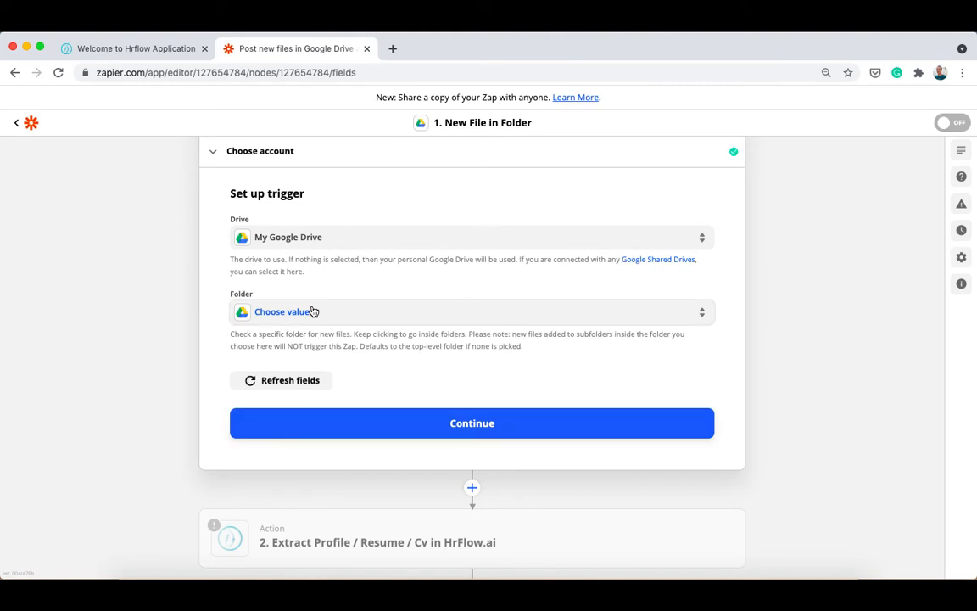
pyautogui.click(313, 311)
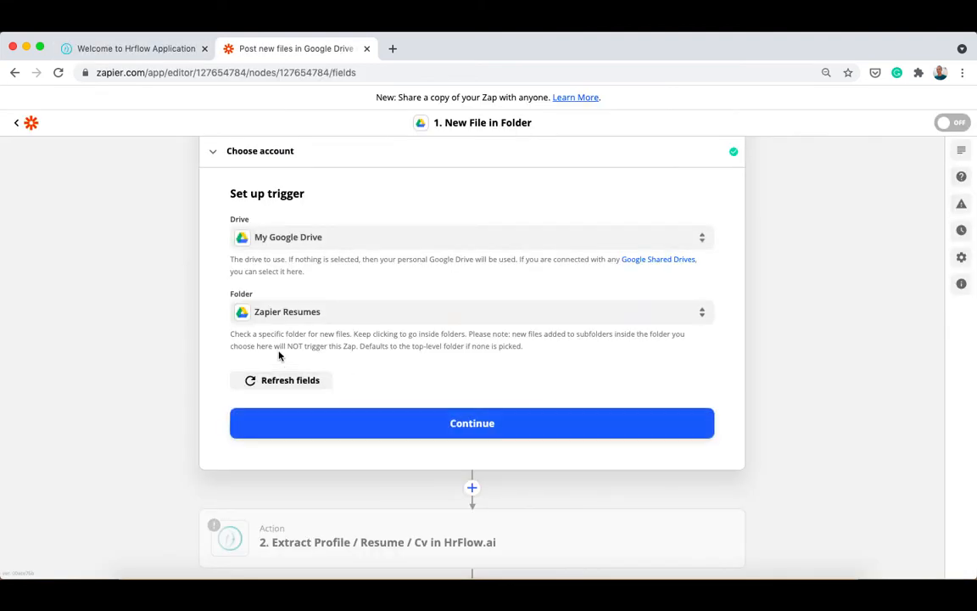
pyautogui.click(382, 419)
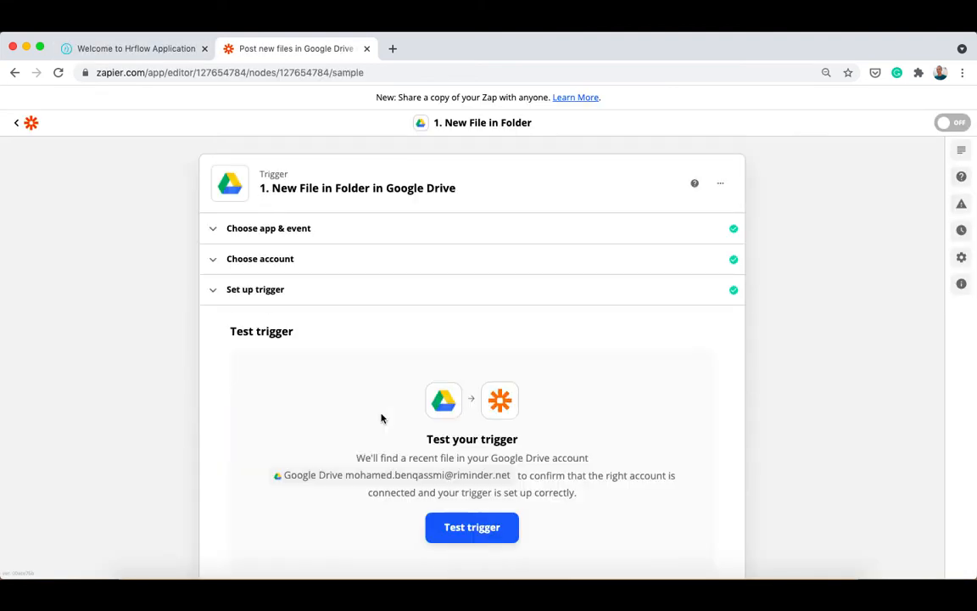
# Step: Test the trigger, review the sample file My_resume.pdf, and move on to the action
pyautogui.click(450, 441)
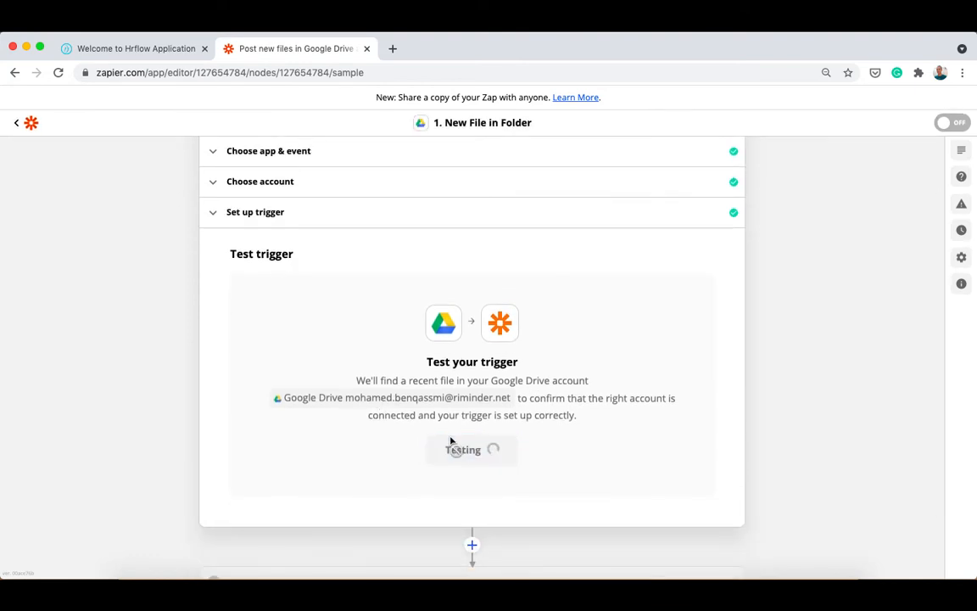
pyautogui.scroll(-3, 450, 441)
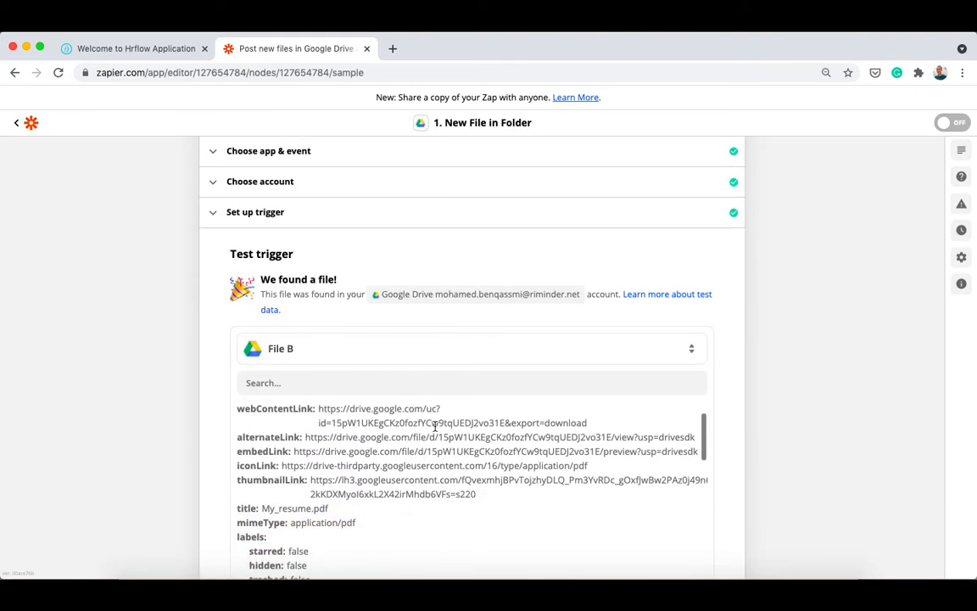
pyautogui.scroll(-2, 187, 456)
pyautogui.scroll(2, 251, 352)
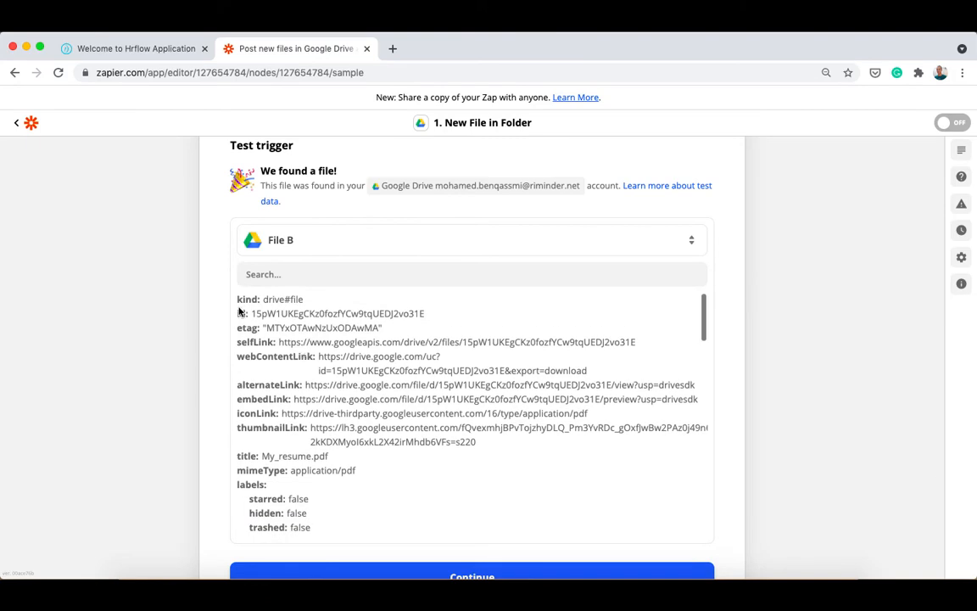
pyautogui.scroll(-3, 273, 403)
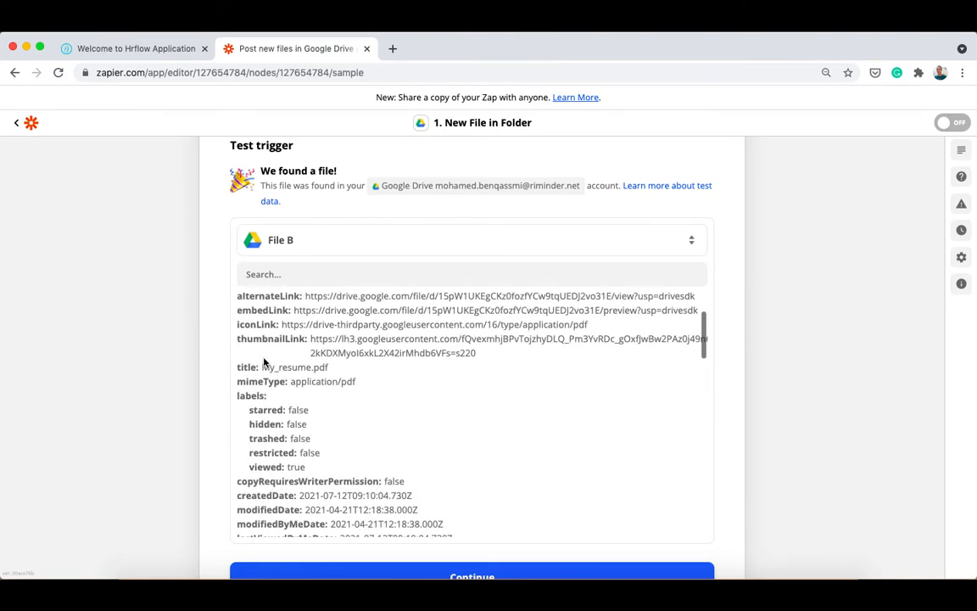
pyautogui.scroll(-5, 322, 367)
pyautogui.scroll(-5, 322, 367)
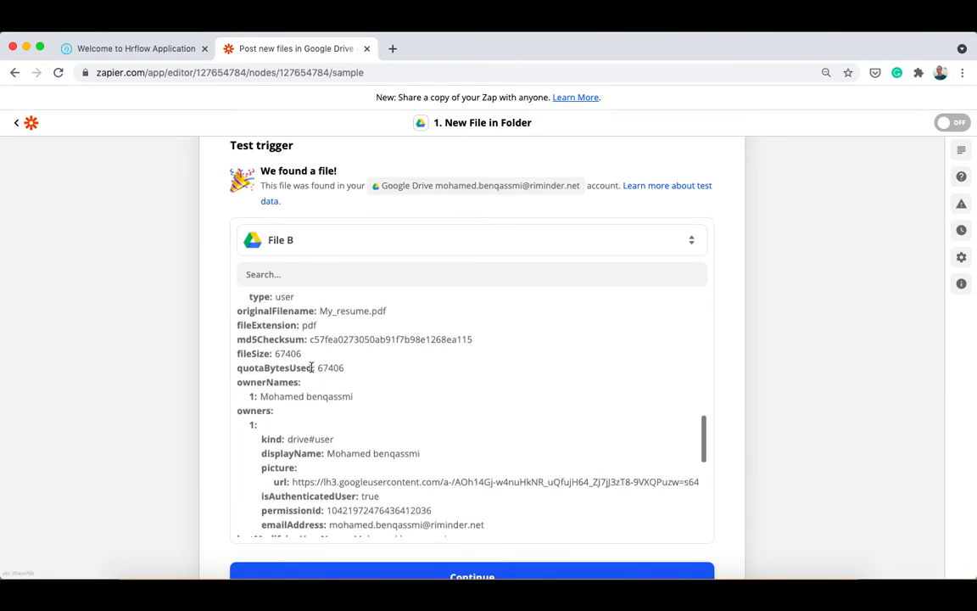
pyautogui.scroll(-3, 168, 375)
pyautogui.click(257, 375)
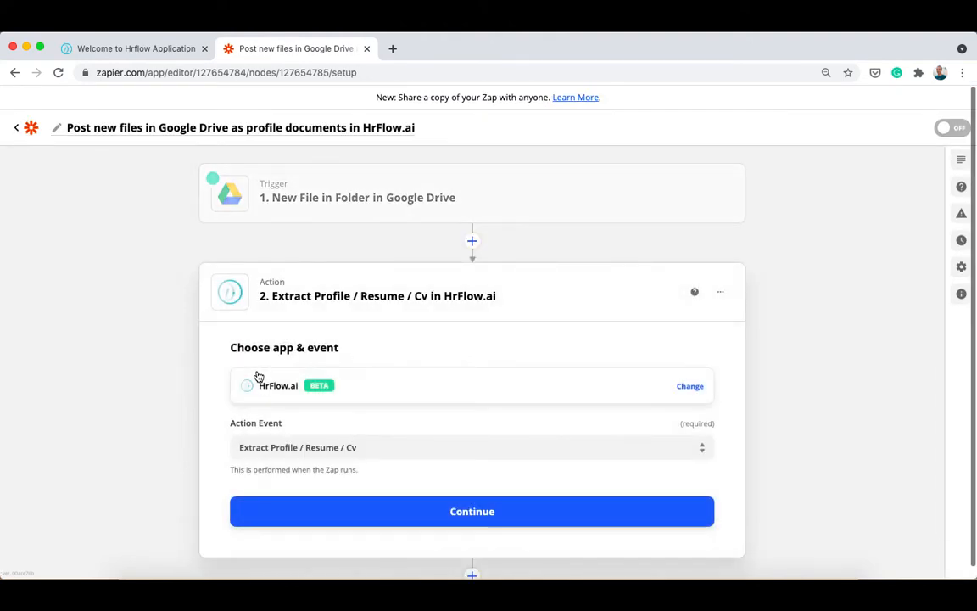
# Step: Choose Extract Profile / Resume / Cv as the HrFlow.ai action event and start signing in
pyautogui.click(271, 454)
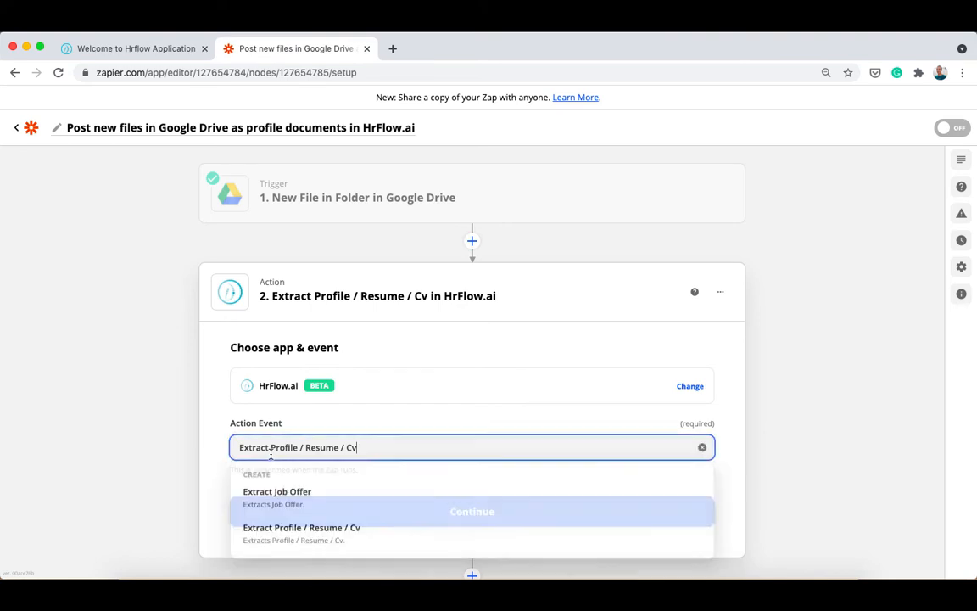
pyautogui.click(294, 537)
pyautogui.click(422, 510)
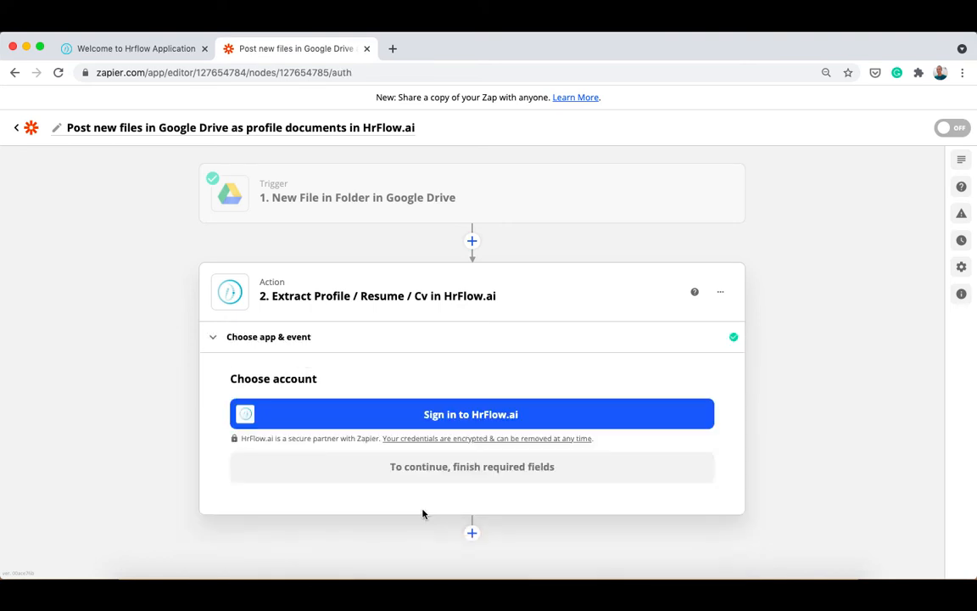
pyautogui.click(362, 407)
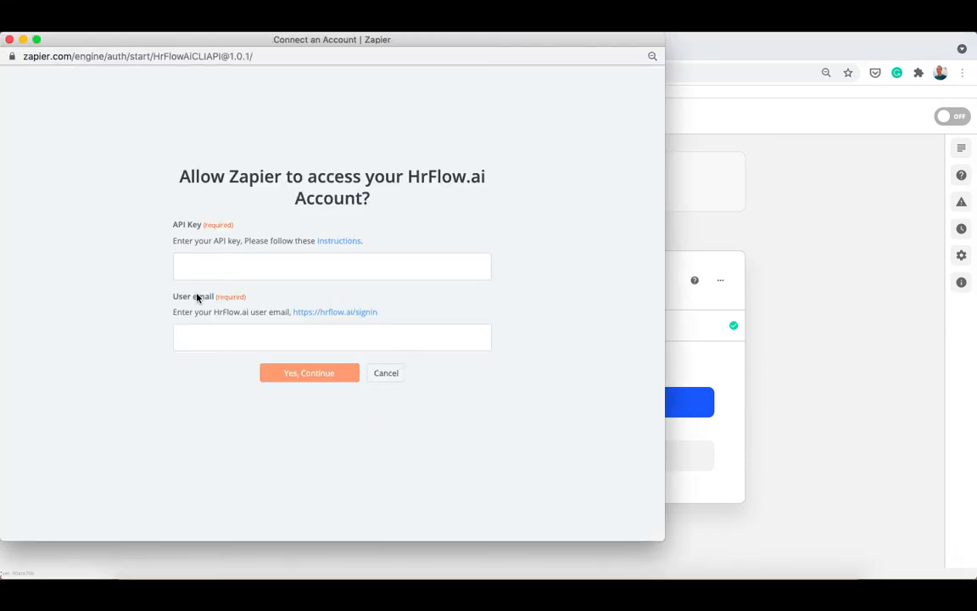
# Step: Copy the Read & Write API secret key from HrFlow.ai's API keys settings
pyautogui.click(699, 56)
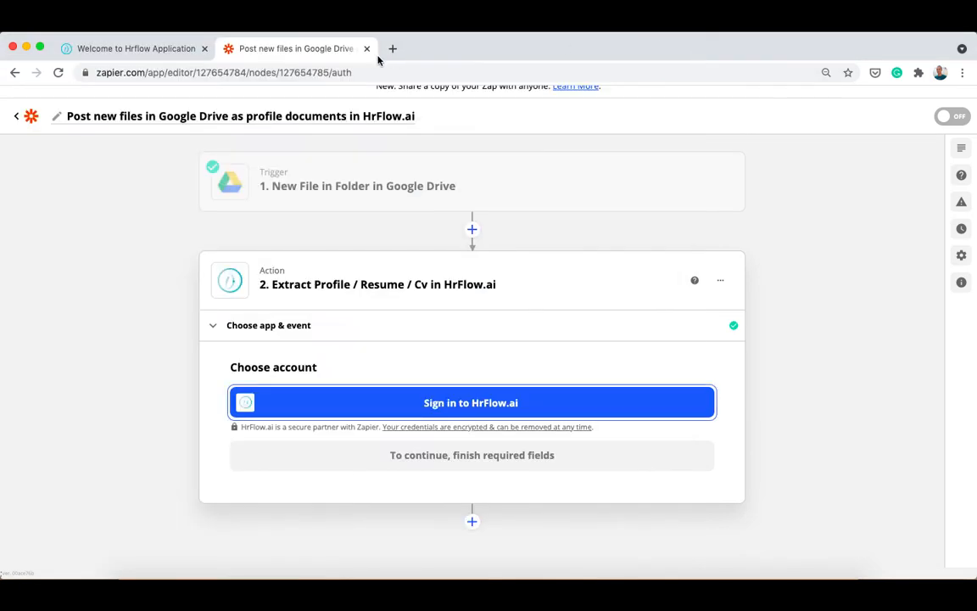
pyautogui.click(152, 51)
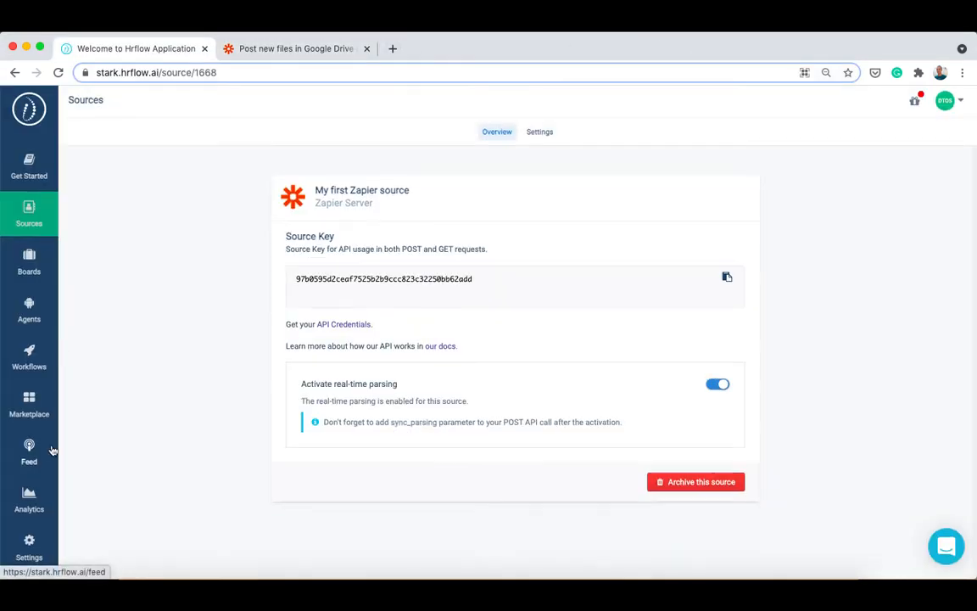
pyautogui.click(26, 564)
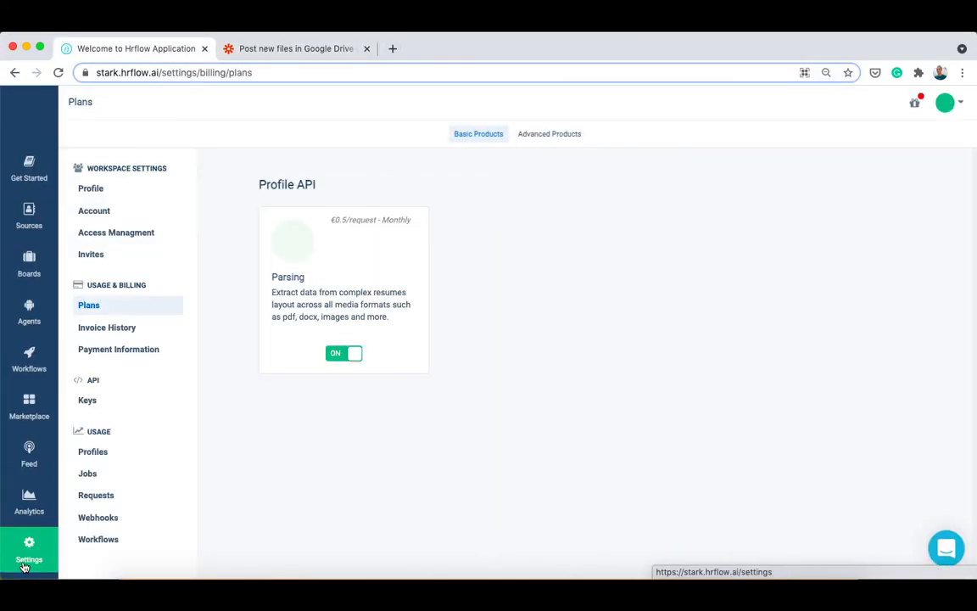
pyautogui.click(83, 399)
pyautogui.scroll(-10, 455, 414)
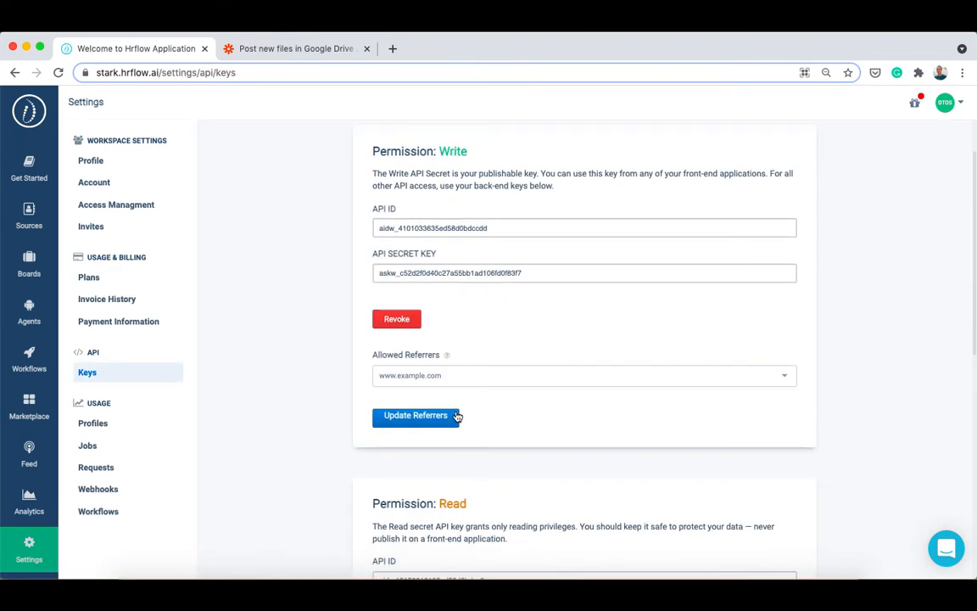
pyautogui.scroll(-2, 456, 415)
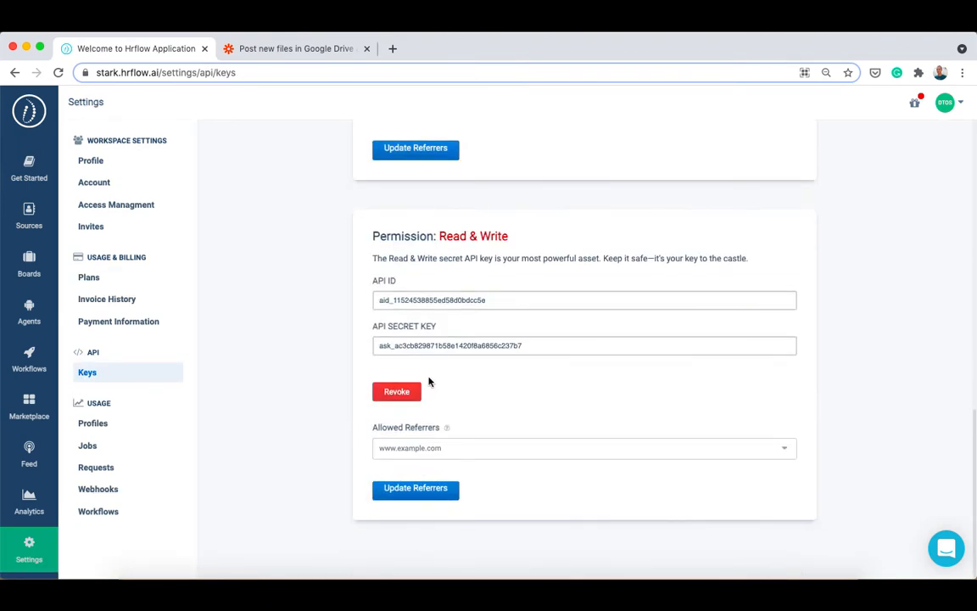
pyautogui.click(447, 347)
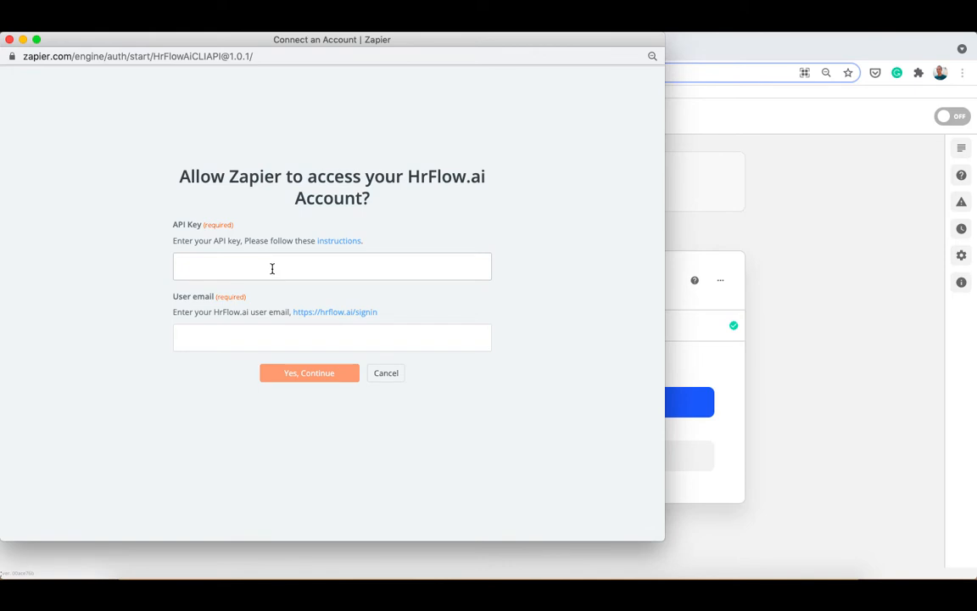
# Step: Connect the HrFlow.ai account with the pasted API key and the user's email address
pyautogui.press('super+v')
pyautogui.click(251, 329)
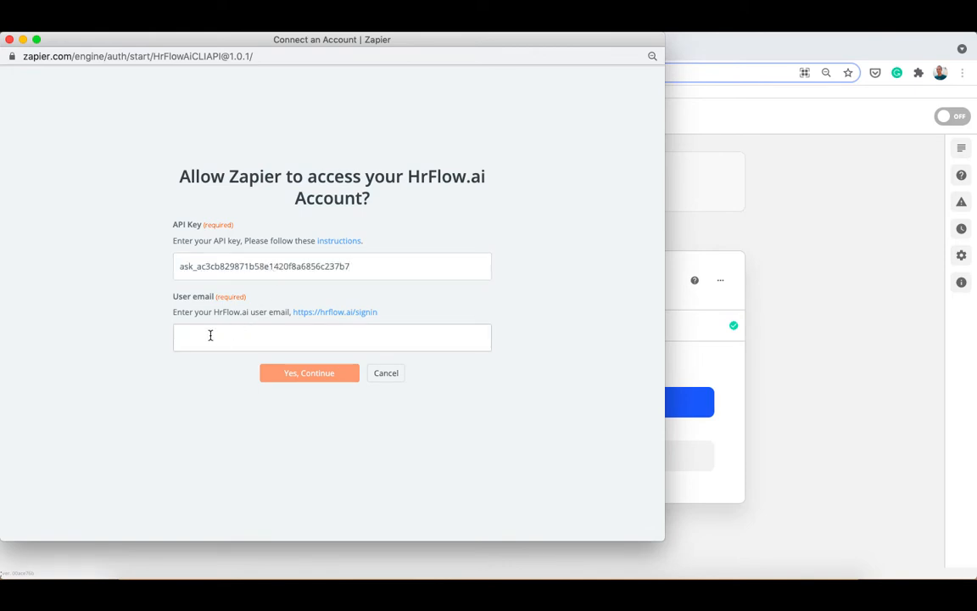
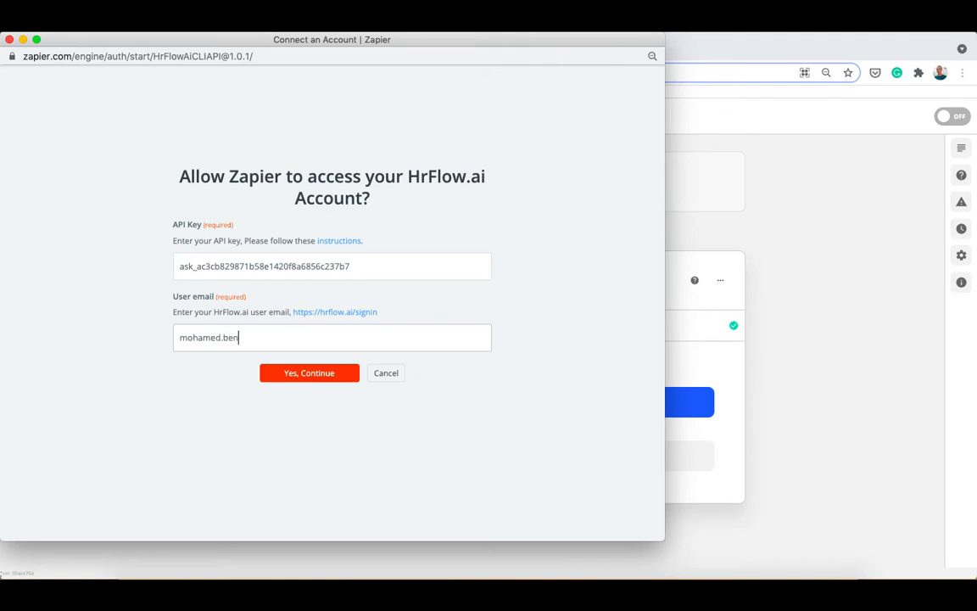
pyautogui.click(293, 378)
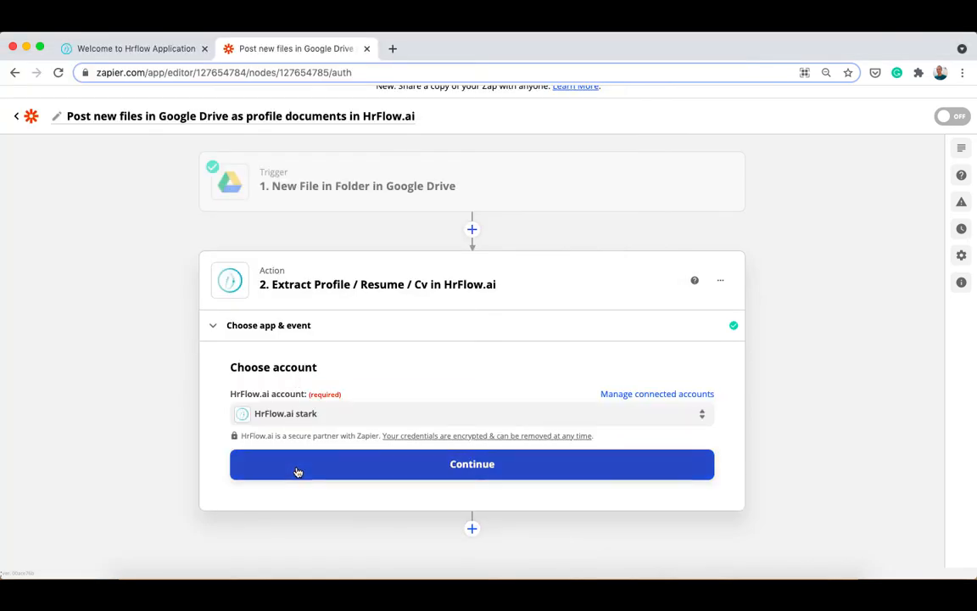
pyautogui.click(297, 471)
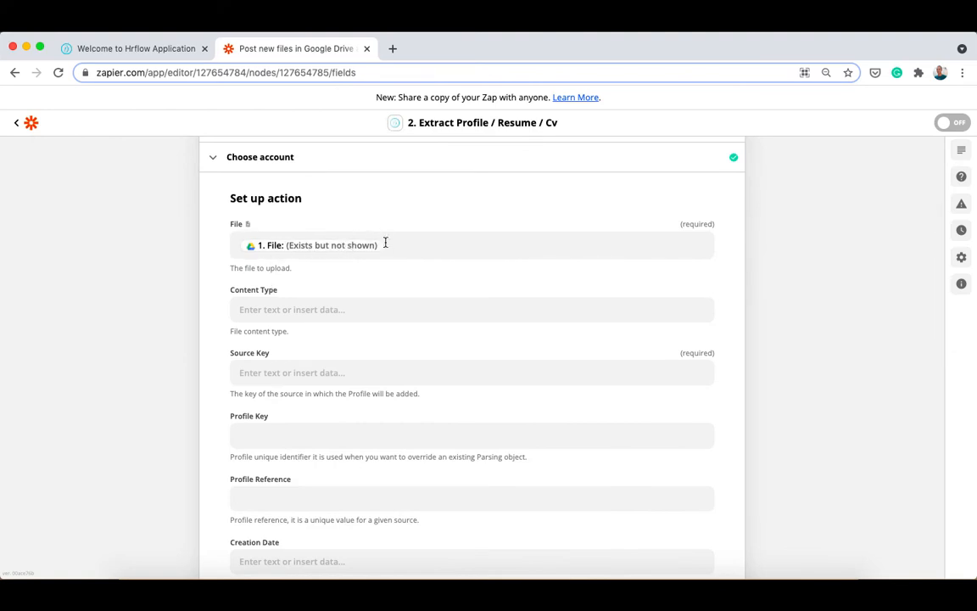
# Step: Fill the Source Key field with the Zapier source's key copied from HrFlow.ai
pyautogui.scroll(-2, 235, 379)
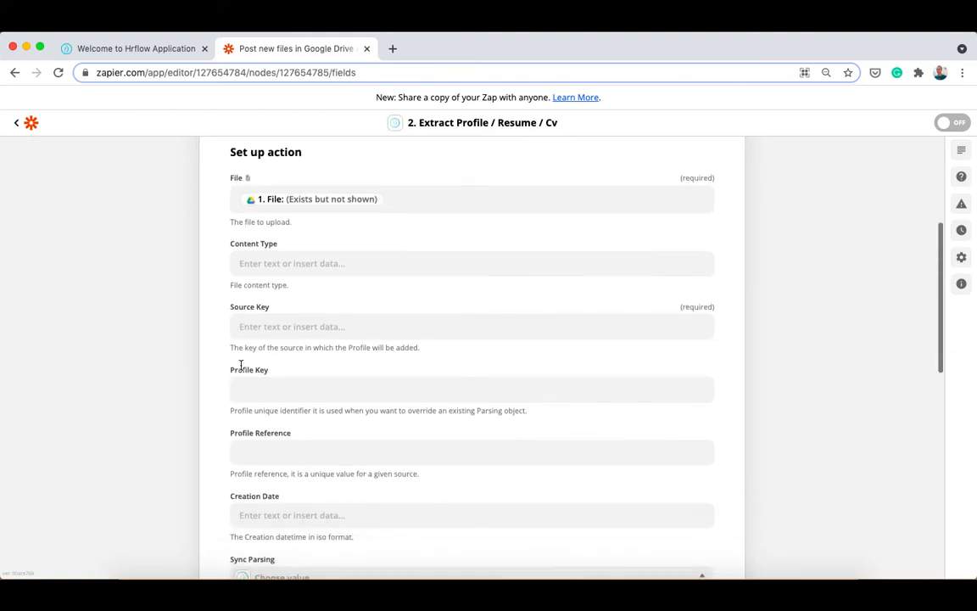
pyautogui.click(289, 325)
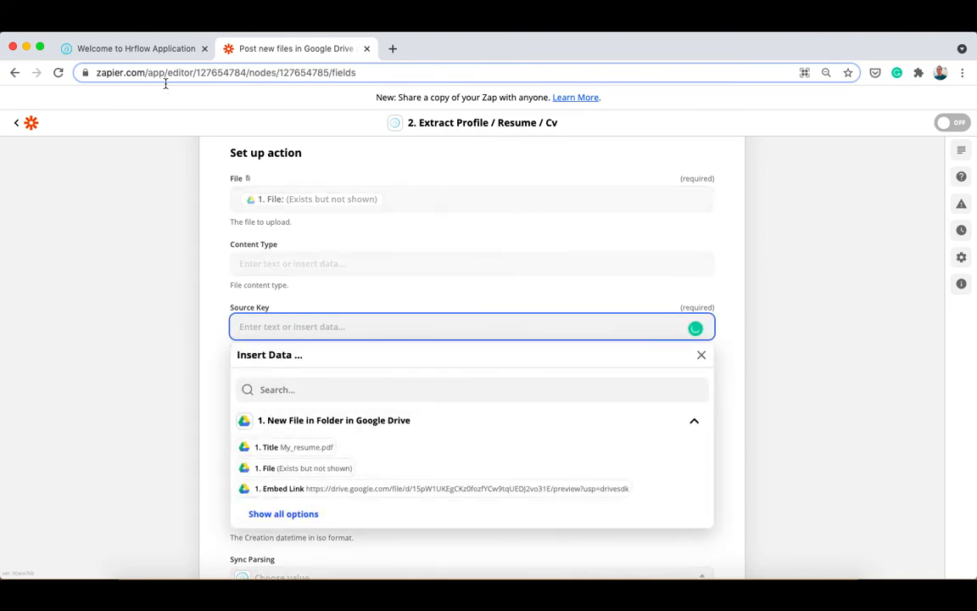
pyautogui.click(144, 48)
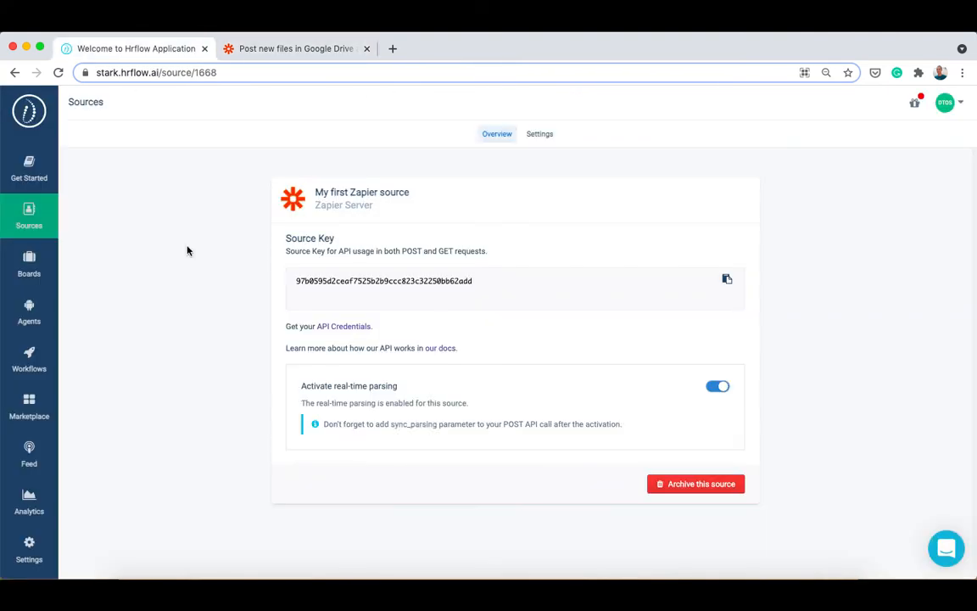
pyautogui.click(727, 280)
pyautogui.click(295, 48)
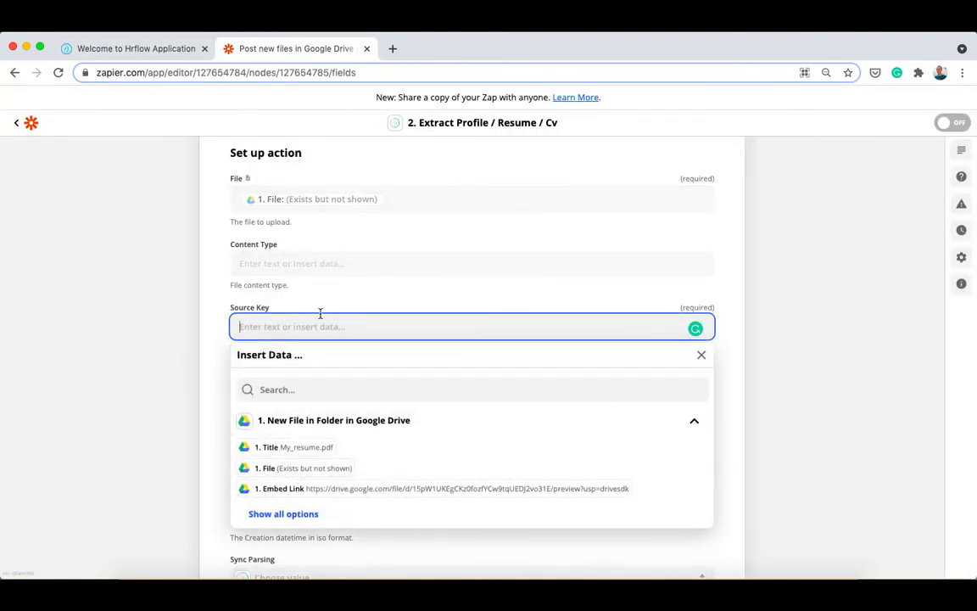
pyautogui.hotkey('ctrl', 'v')
pyautogui.click(153, 322)
# Step: Set Sync Parsing and Sync Parsing Indexing to enable and continue
pyautogui.scroll(-2, 183, 354)
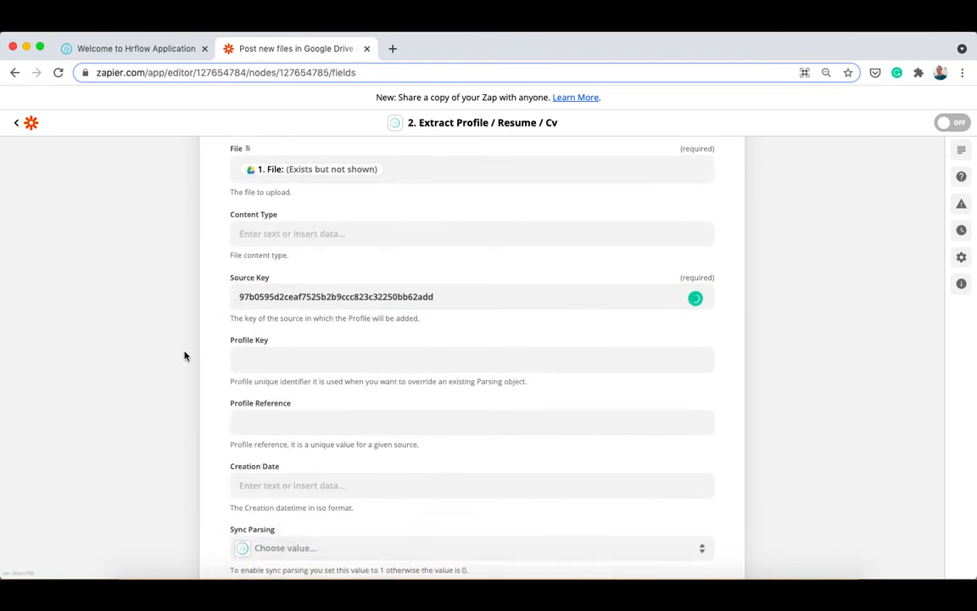
pyautogui.scroll(-2, 185, 354)
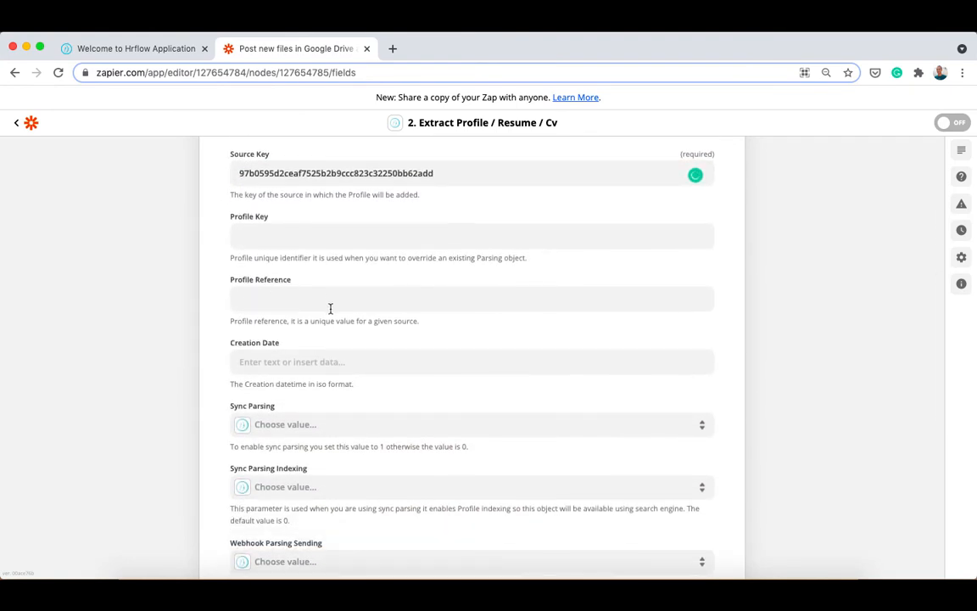
pyautogui.scroll(-2, 329, 308)
pyautogui.click(271, 331)
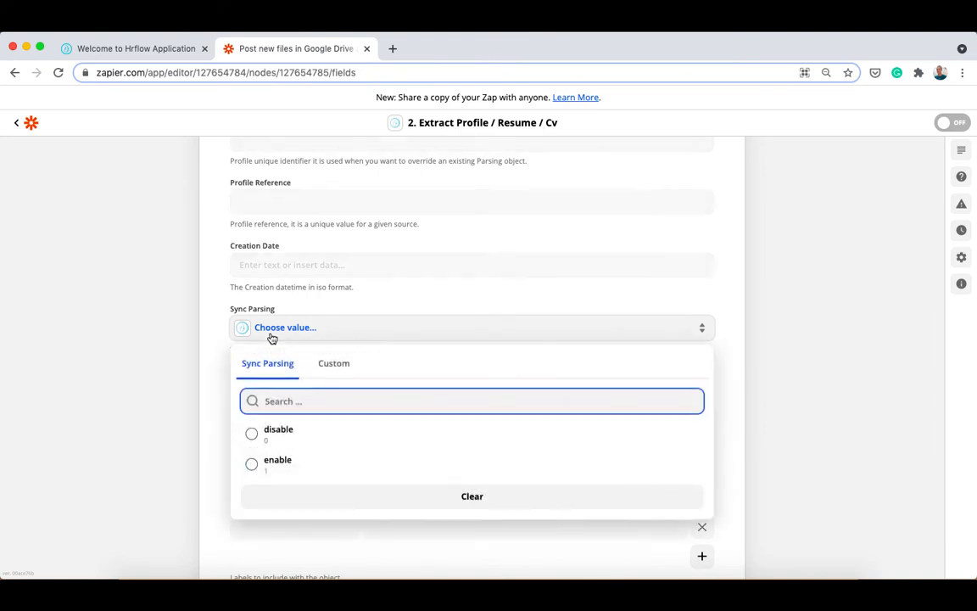
pyautogui.click(274, 463)
pyautogui.scroll(-2, 259, 392)
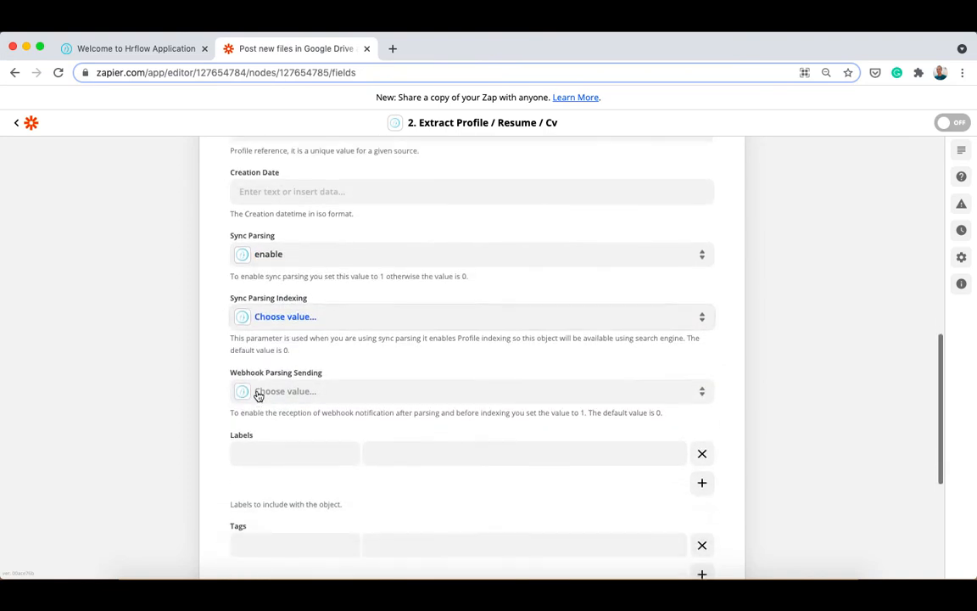
pyautogui.click(297, 292)
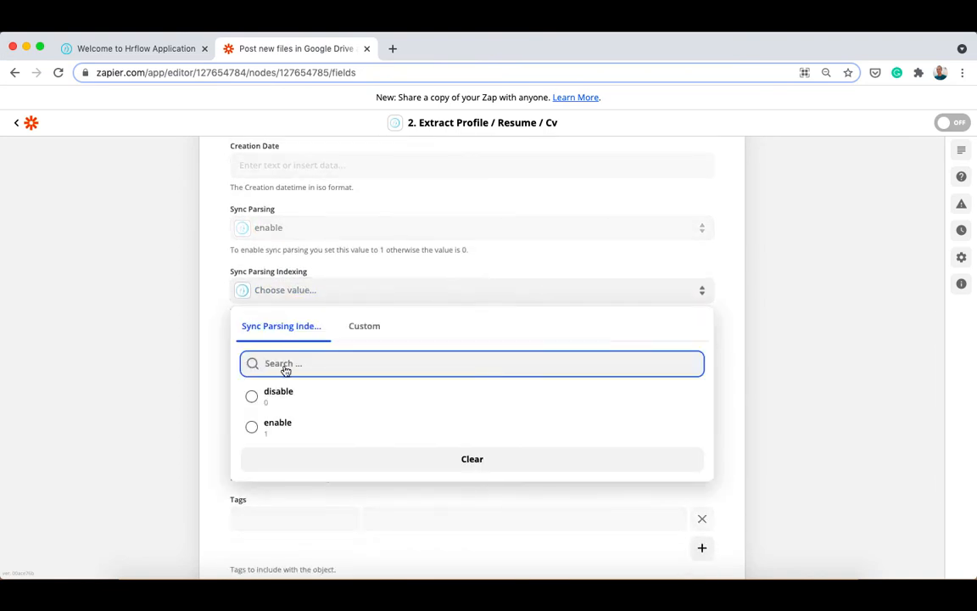
pyautogui.click(275, 431)
pyautogui.scroll(-2, 271, 375)
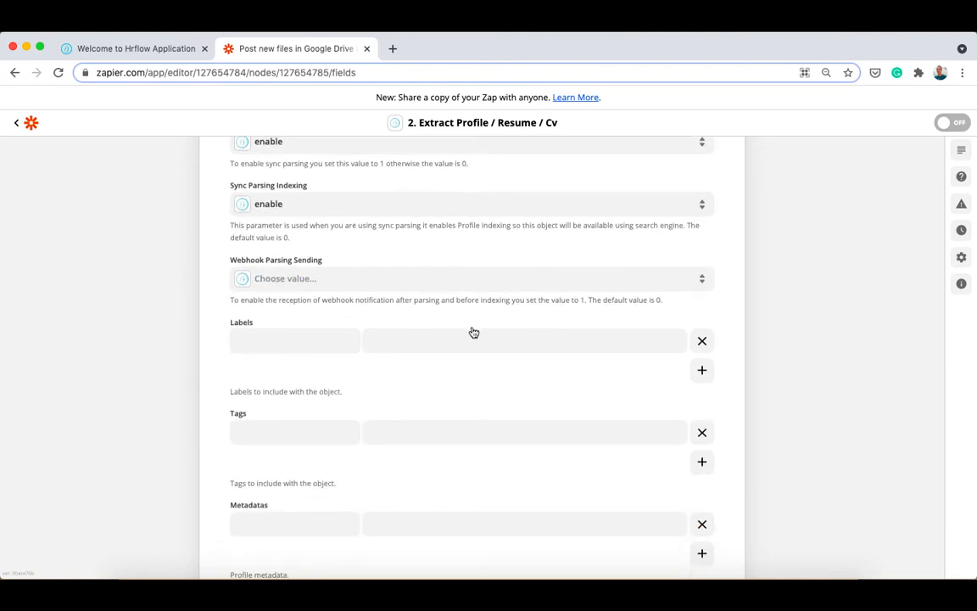
pyautogui.scroll(-2, 280, 402)
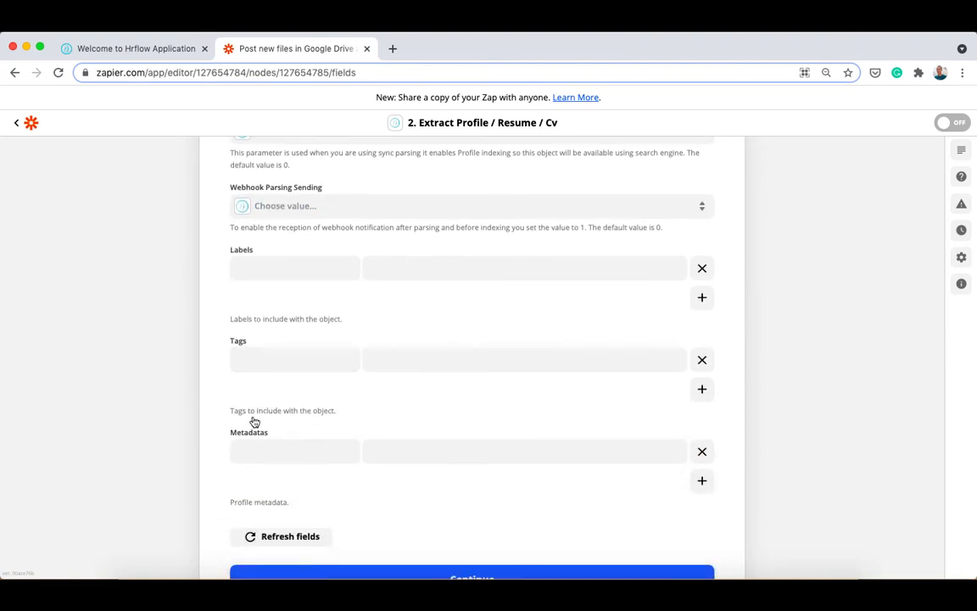
pyautogui.scroll(-2, 393, 448)
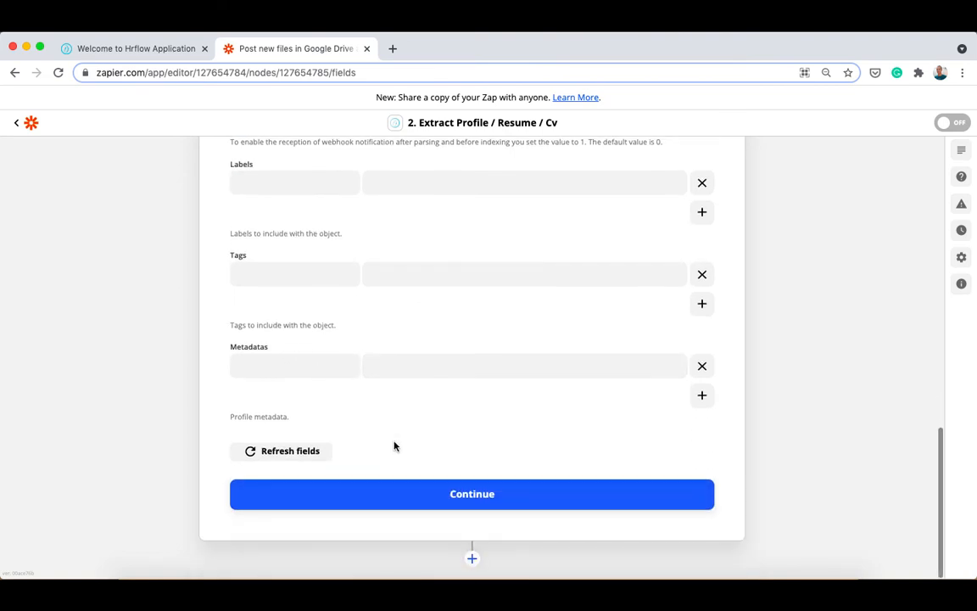
pyautogui.click(388, 499)
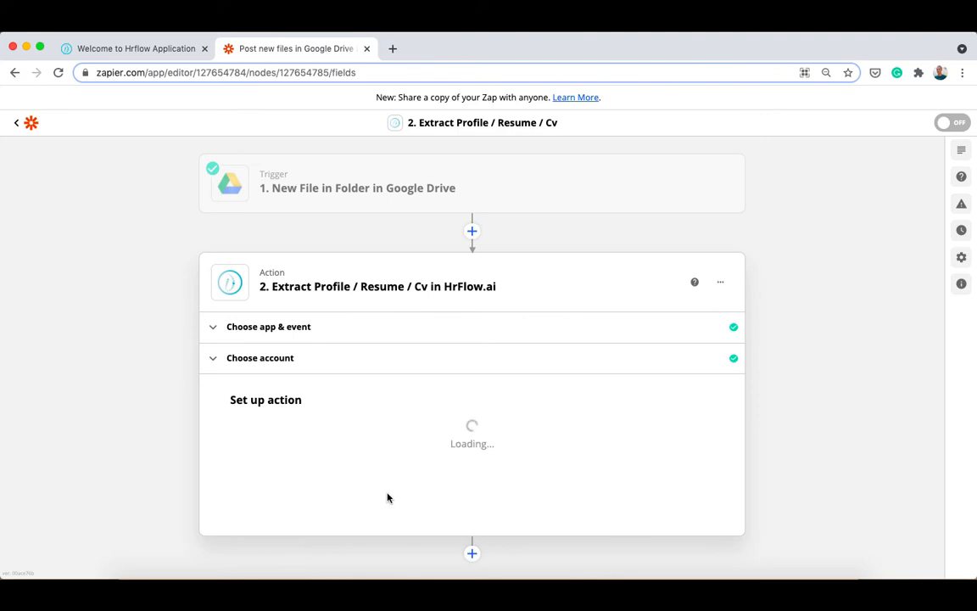
# Step: Test the HrFlow.ai extract step, review the parsed profile data, and switch the Zap on
pyautogui.scroll(-1, 271, 415)
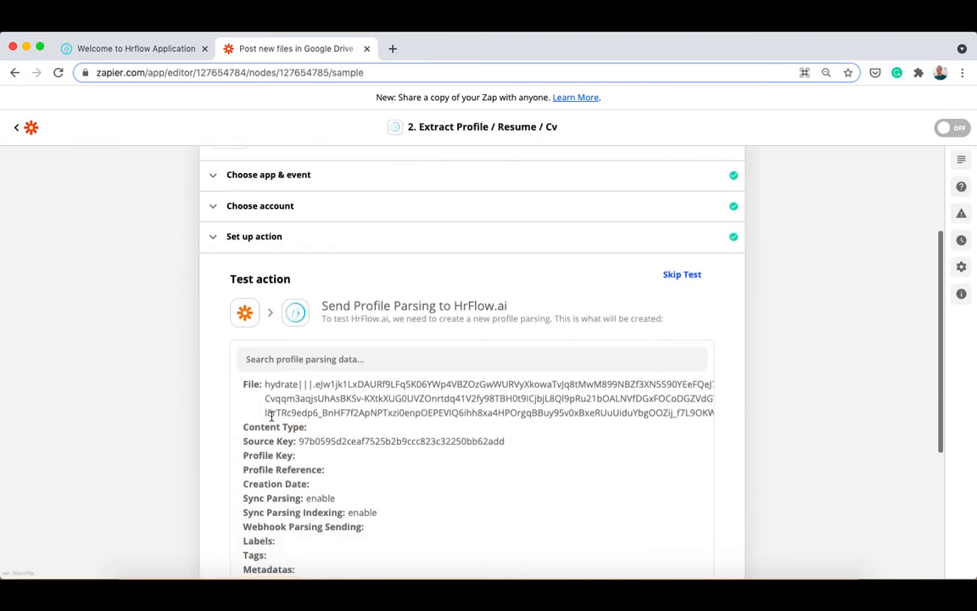
pyautogui.scroll(-4, 348, 425)
pyautogui.scroll(-1, 366, 427)
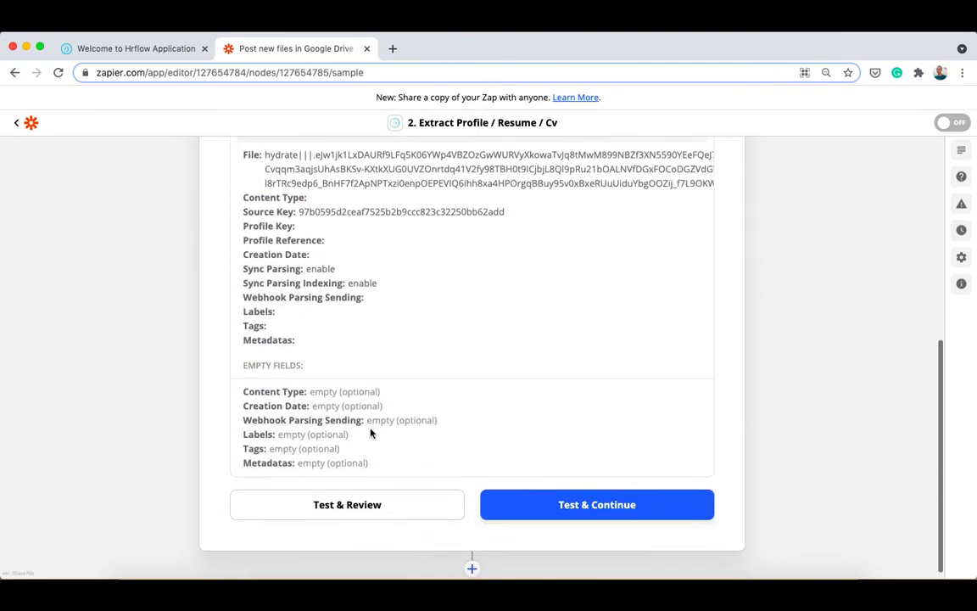
pyautogui.click(553, 523)
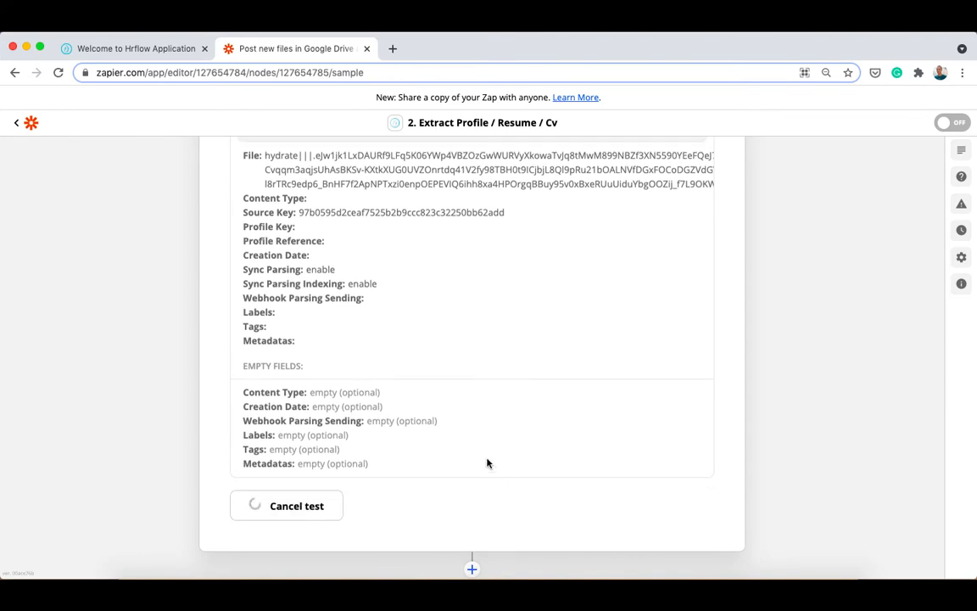
pyautogui.scroll(4, 487, 463)
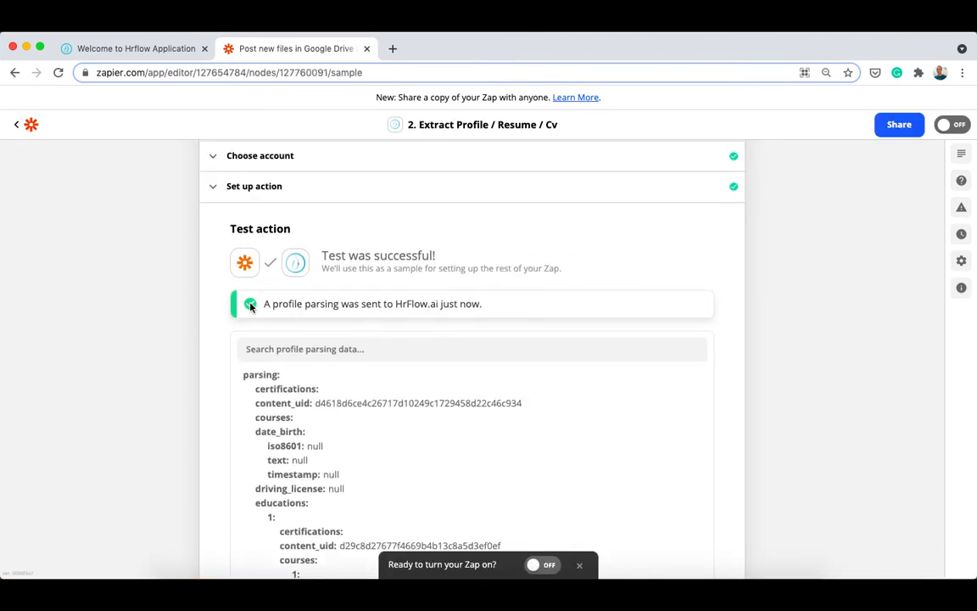
pyautogui.scroll(-4, 433, 350)
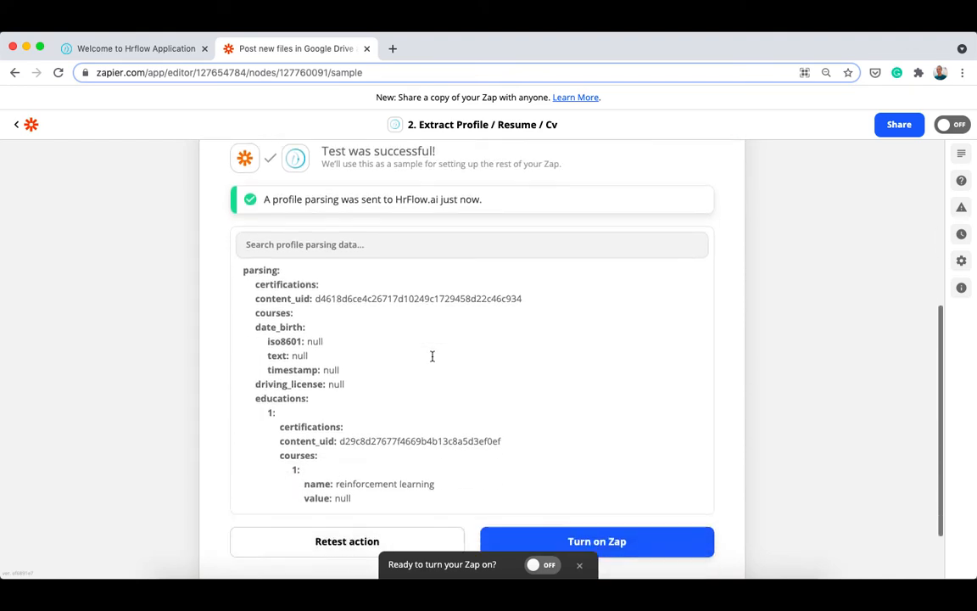
pyautogui.scroll(-15, 442, 344)
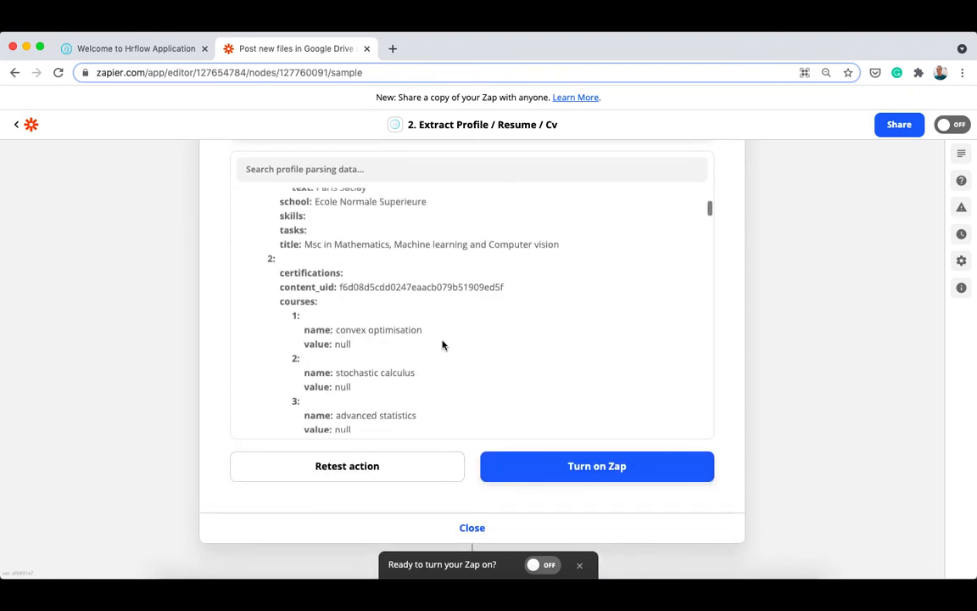
pyautogui.scroll(-12, 442, 344)
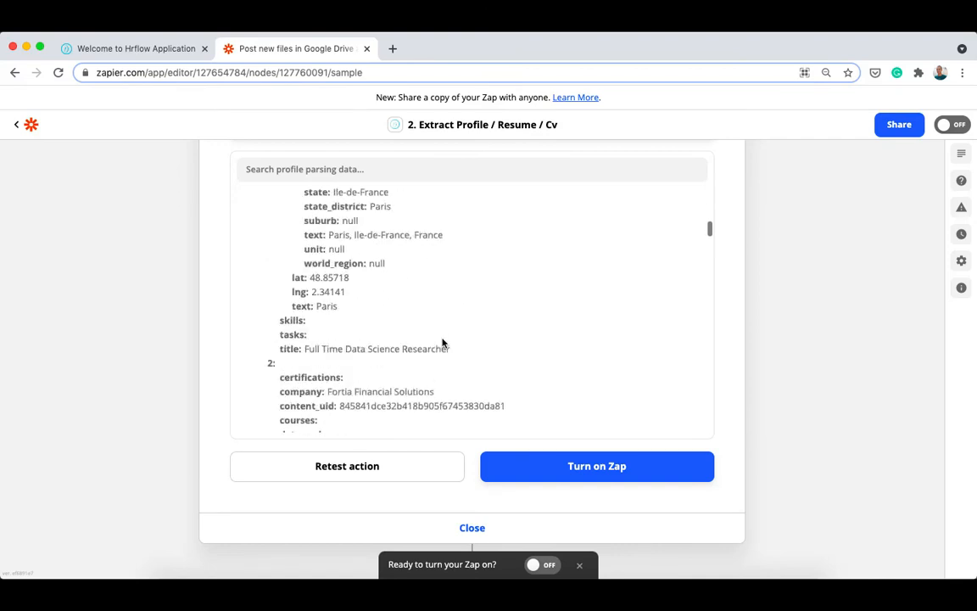
pyautogui.scroll(-5, 442, 343)
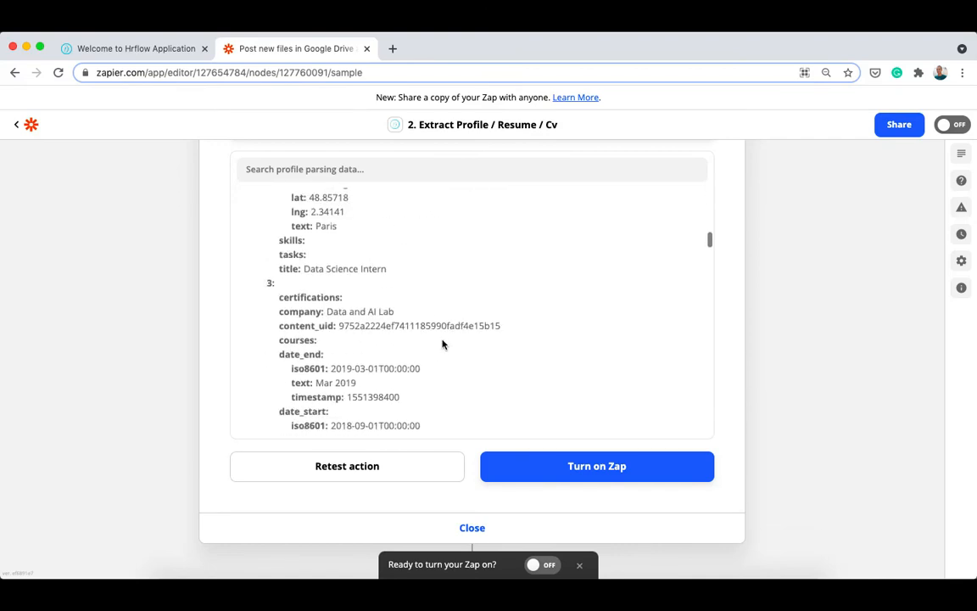
pyautogui.click(599, 474)
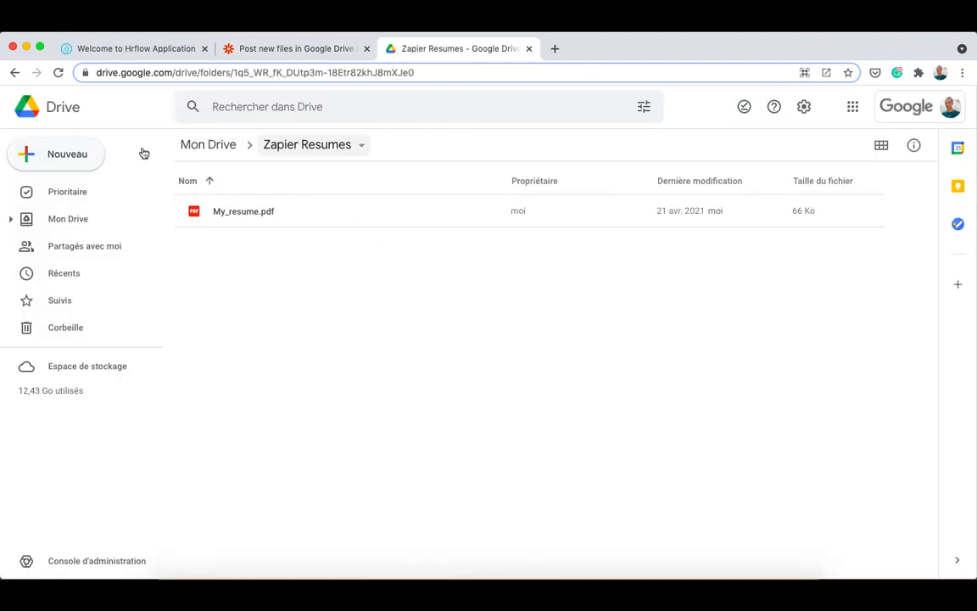
# Step: Upload Resume 2.pdf into the Zapier Resumes folder on Google Drive, then return to the Zap editor
pyautogui.click(51, 151)
pyautogui.click(59, 192)
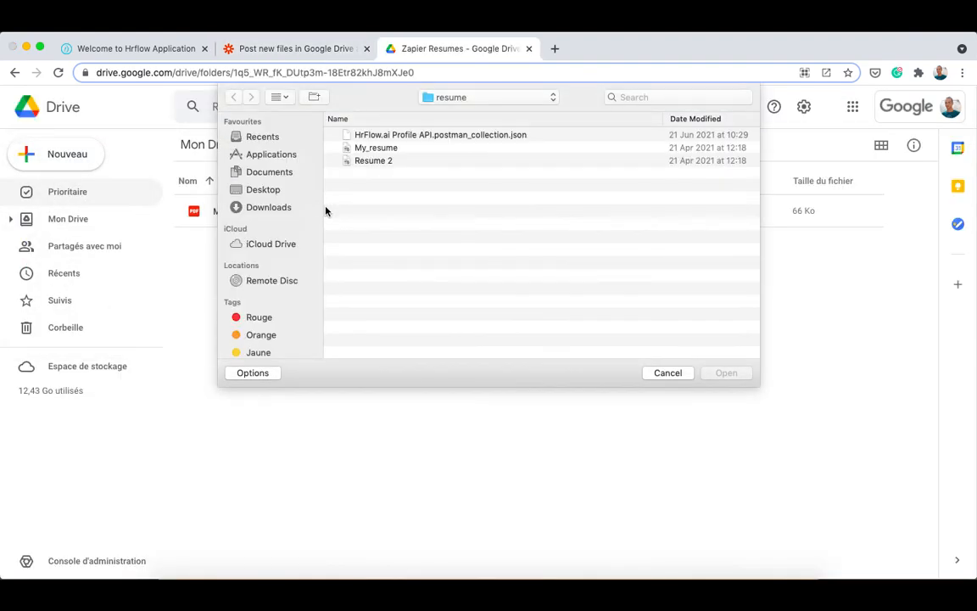
pyautogui.doubleClick(349, 160)
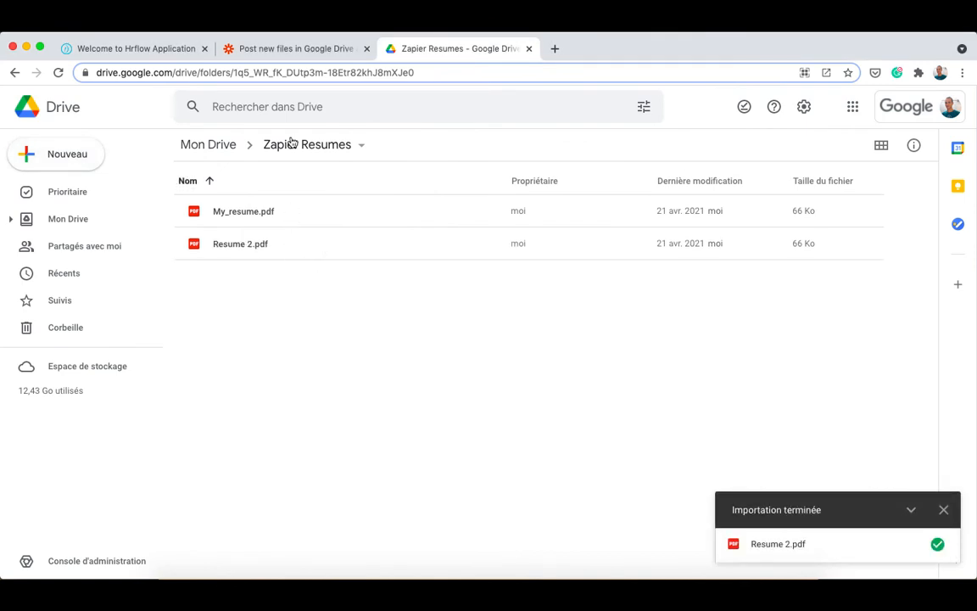
pyautogui.click(297, 51)
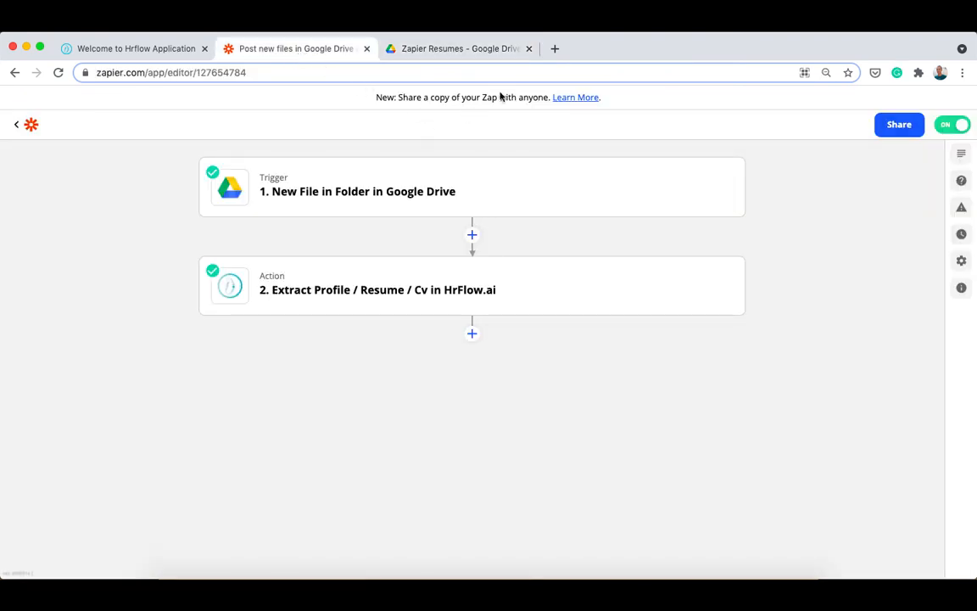
# Step: Refresh the Zap's run history and view the details of the new successful run
pyautogui.moveTo(712, 201)
pyautogui.click(961, 234)
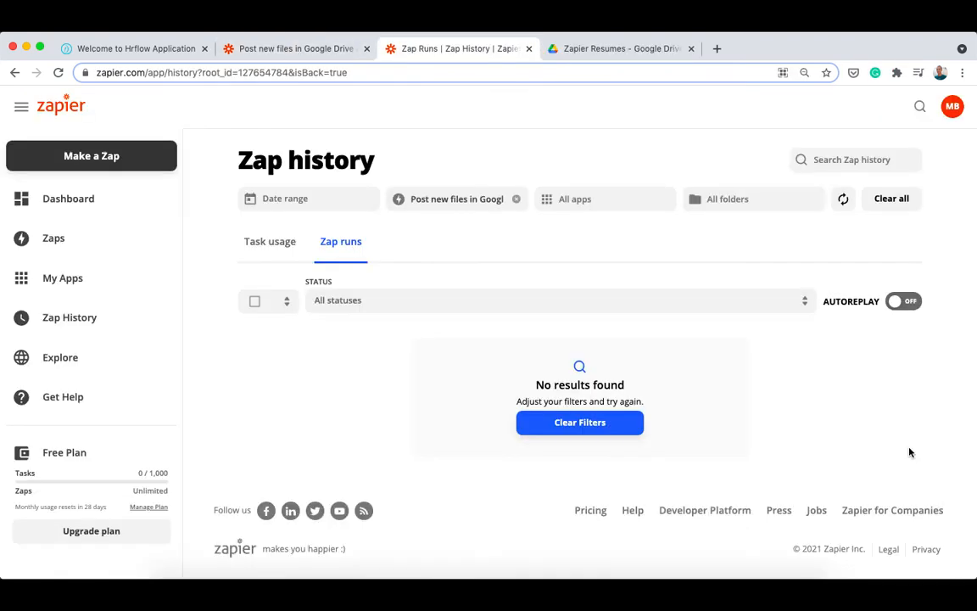
pyautogui.click(842, 199)
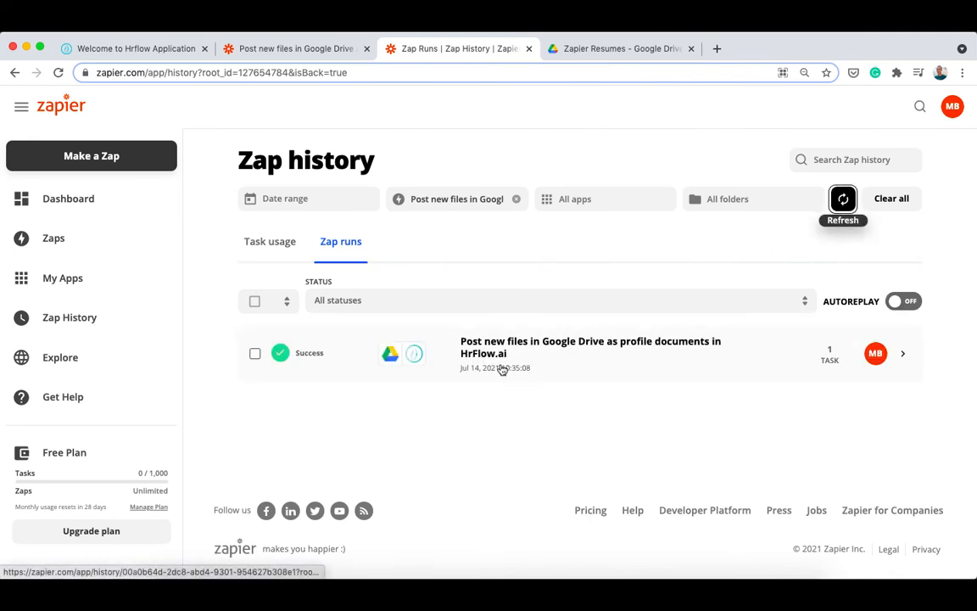
pyautogui.click(316, 363)
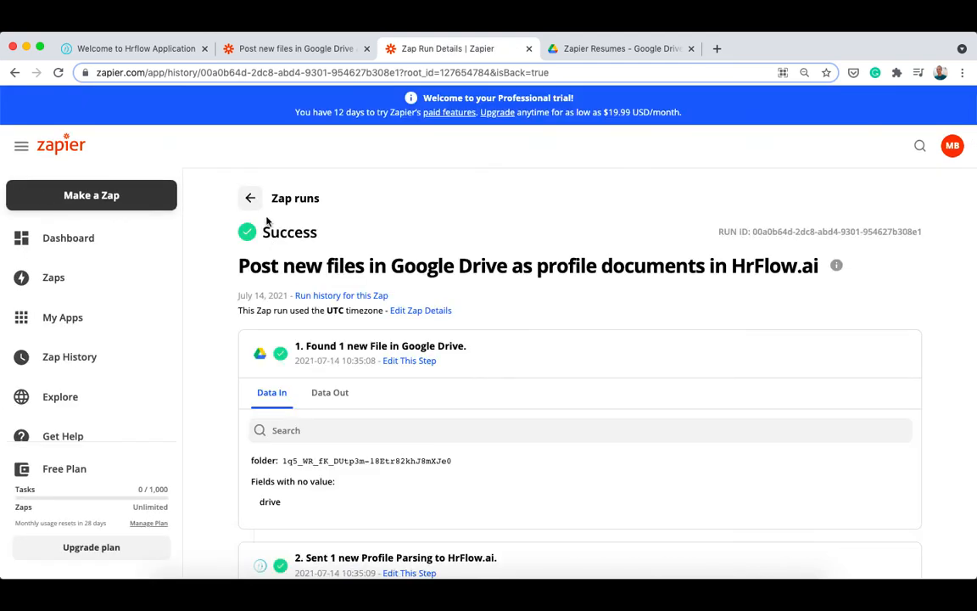
# Step: Scroll the HrFlow.ai Integrations page down to its popular workflows
pyautogui.scroll(-3, 351, 295)
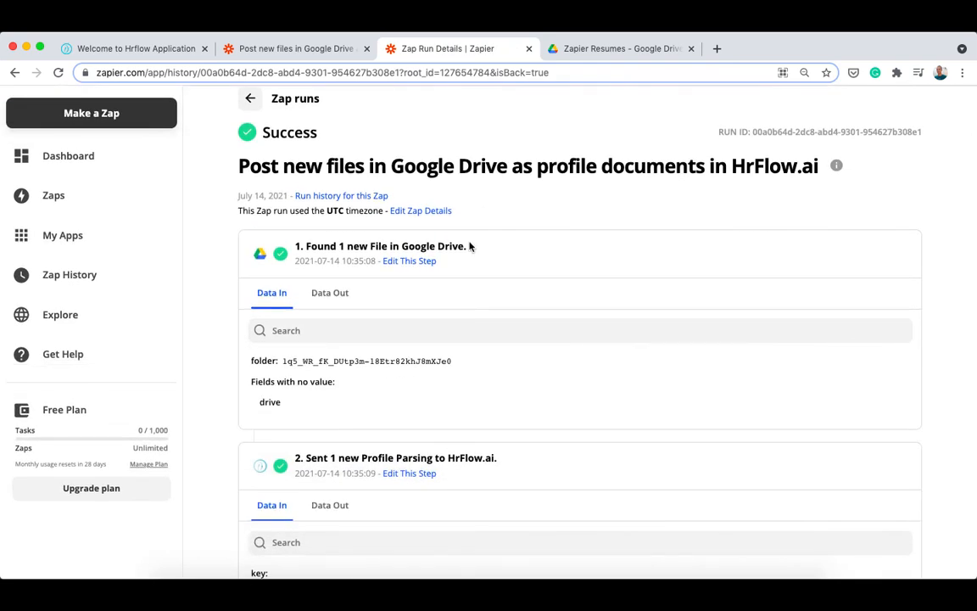
pyautogui.scroll(-4, 358, 383)
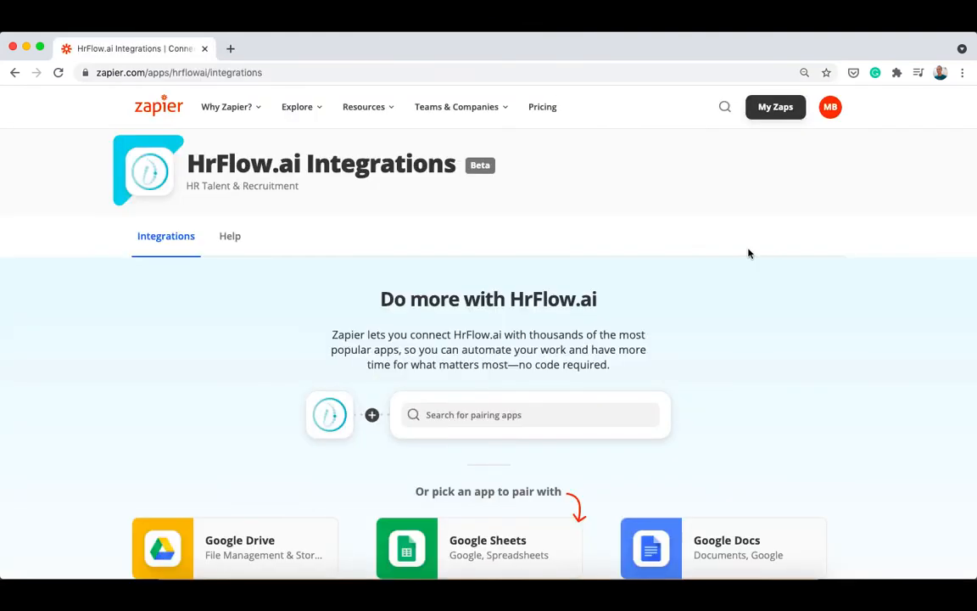
pyautogui.scroll(-8, 878, 332)
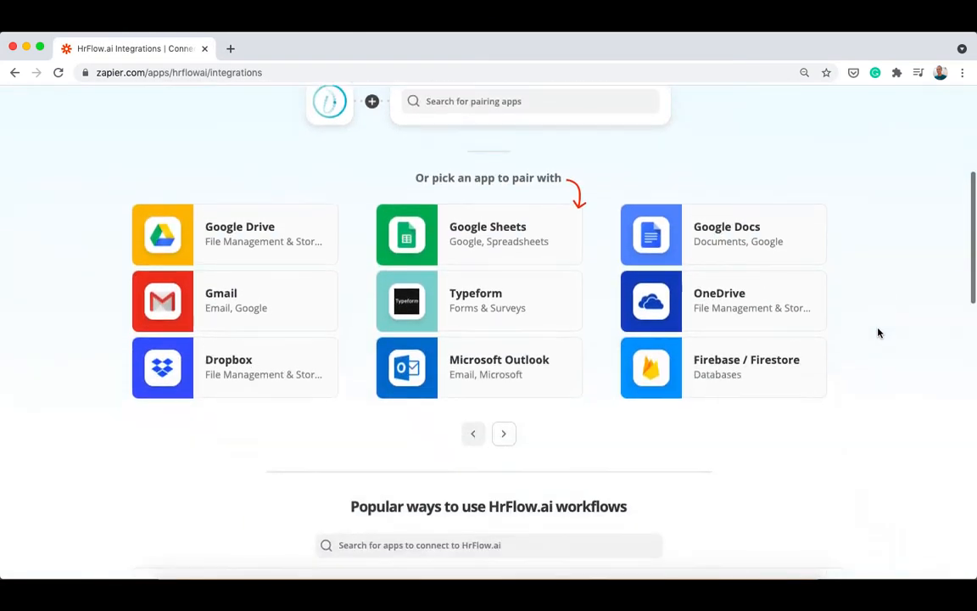
pyautogui.scroll(-10, 879, 332)
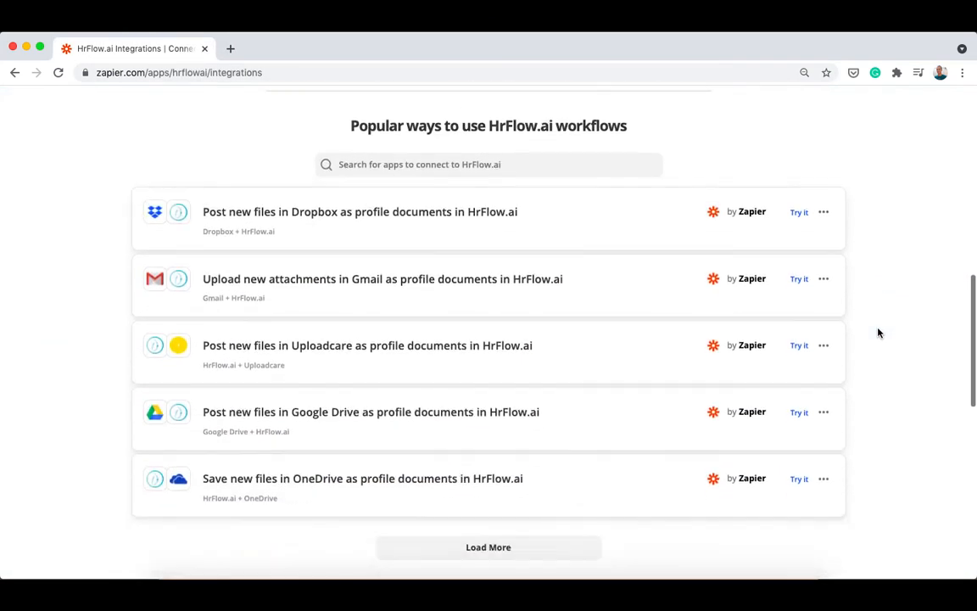